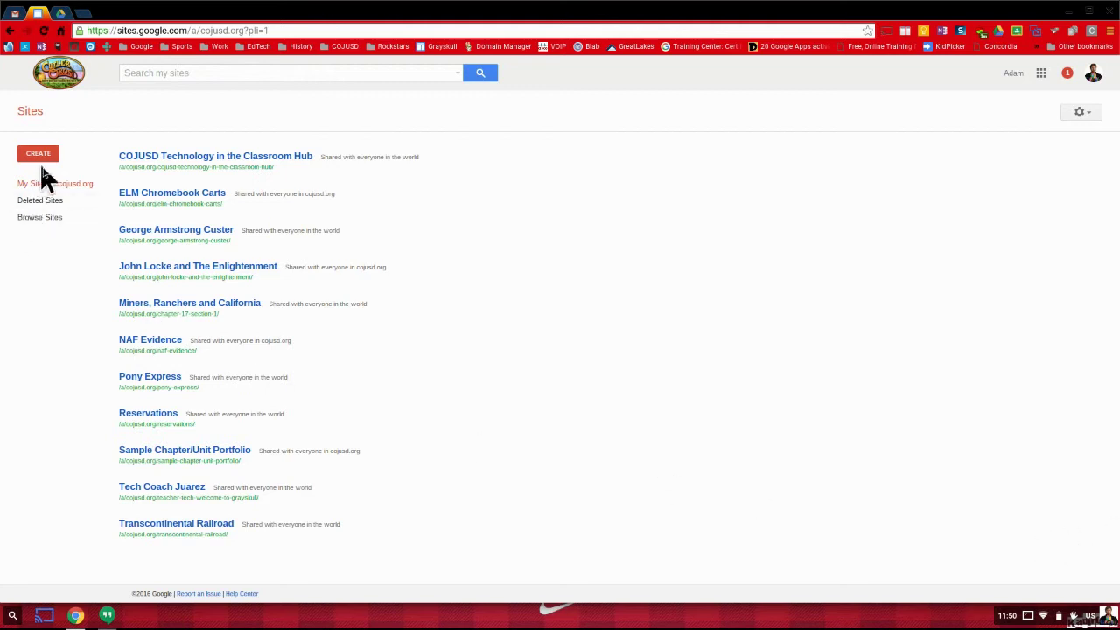
Step: Create a new site from the blank template and name it Practice Student Portfolio
left_click(41, 154)
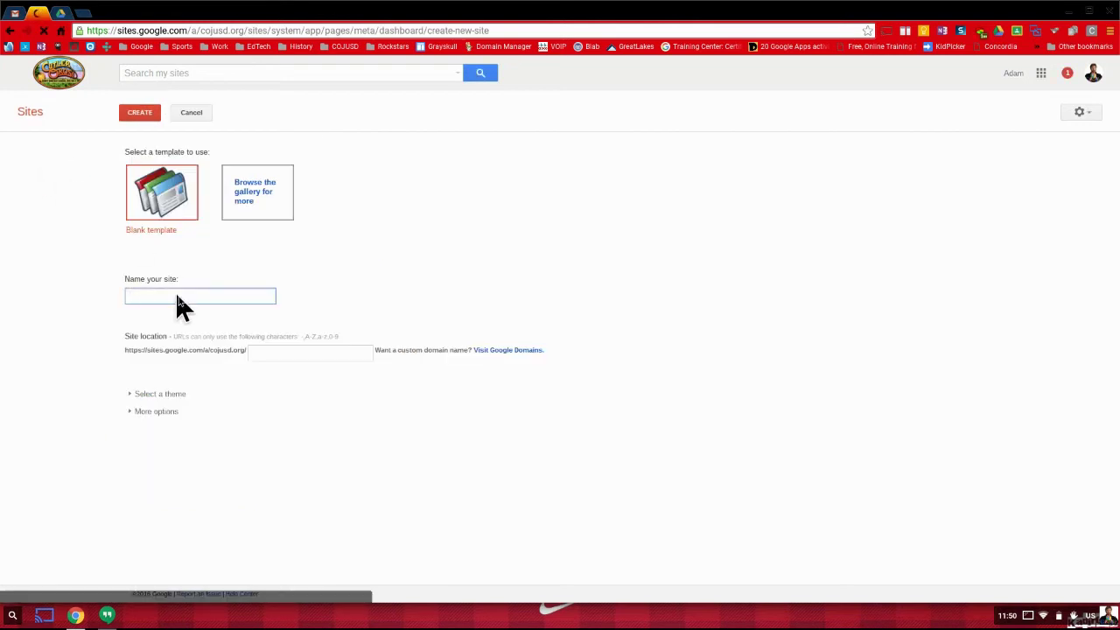
type("Practice Student Po")
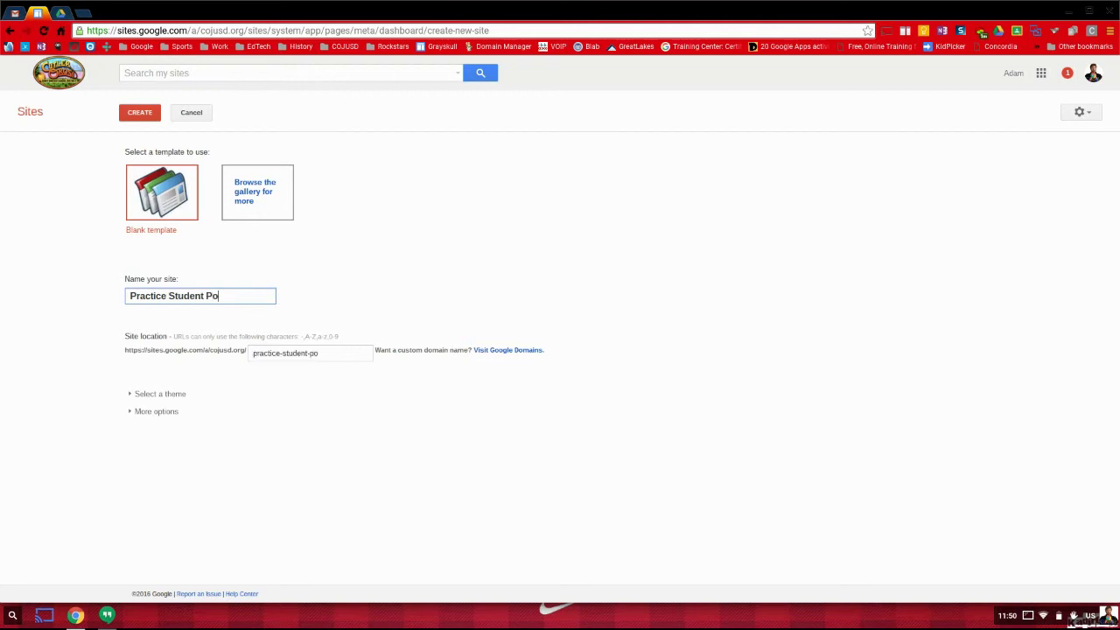
type("rtfolio")
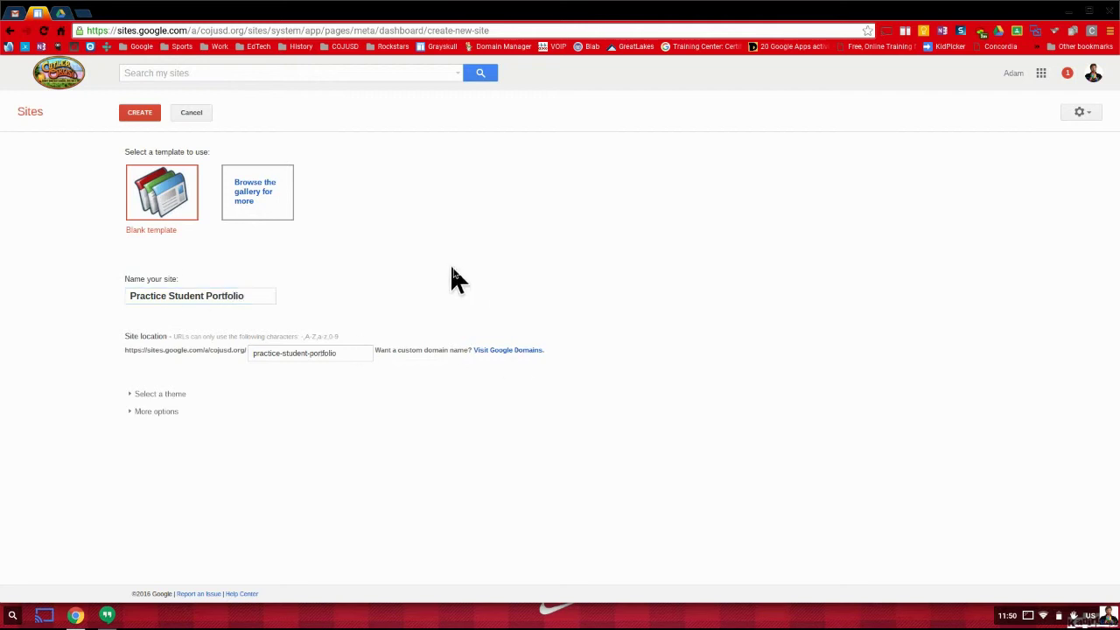
left_click(140, 116)
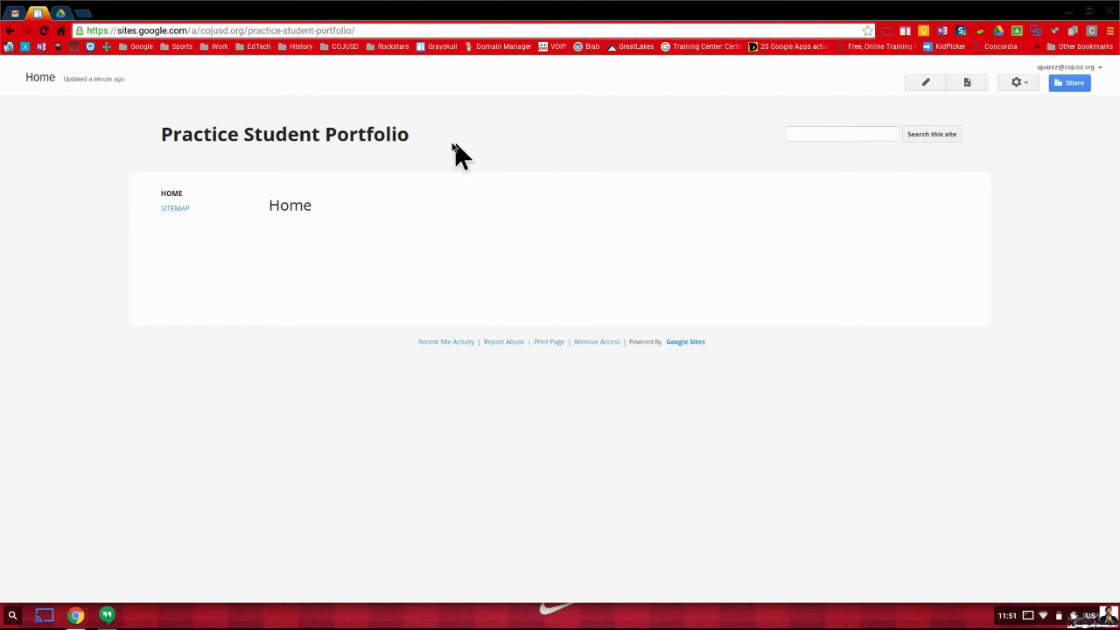
Step: Open the site's Home page for editing and change its title to Sample Unit 1
left_click(927, 84)
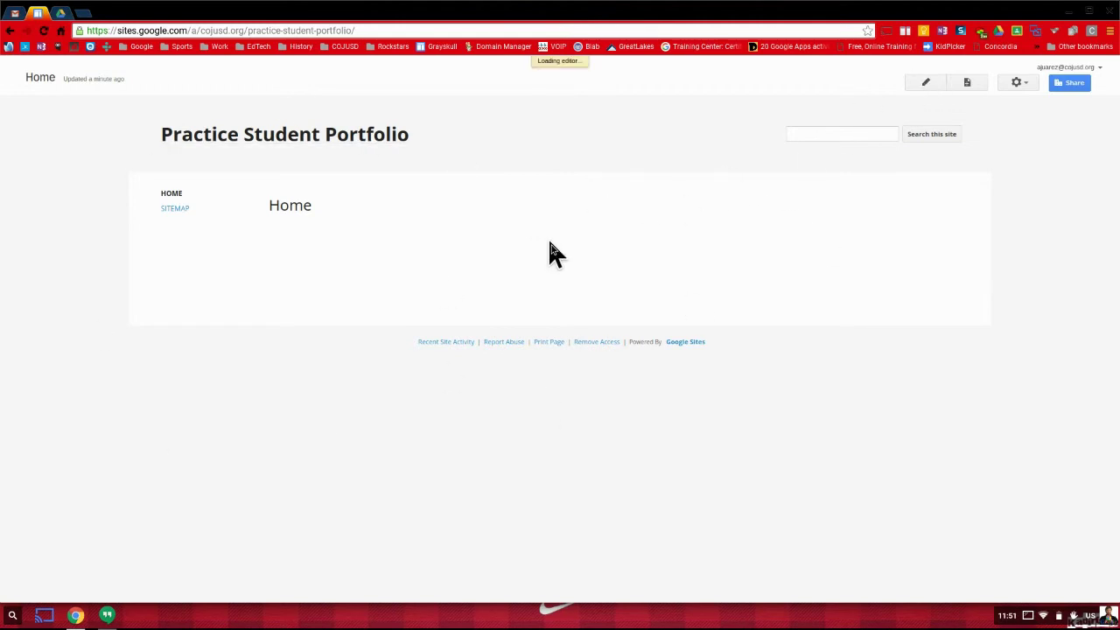
left_click(338, 236)
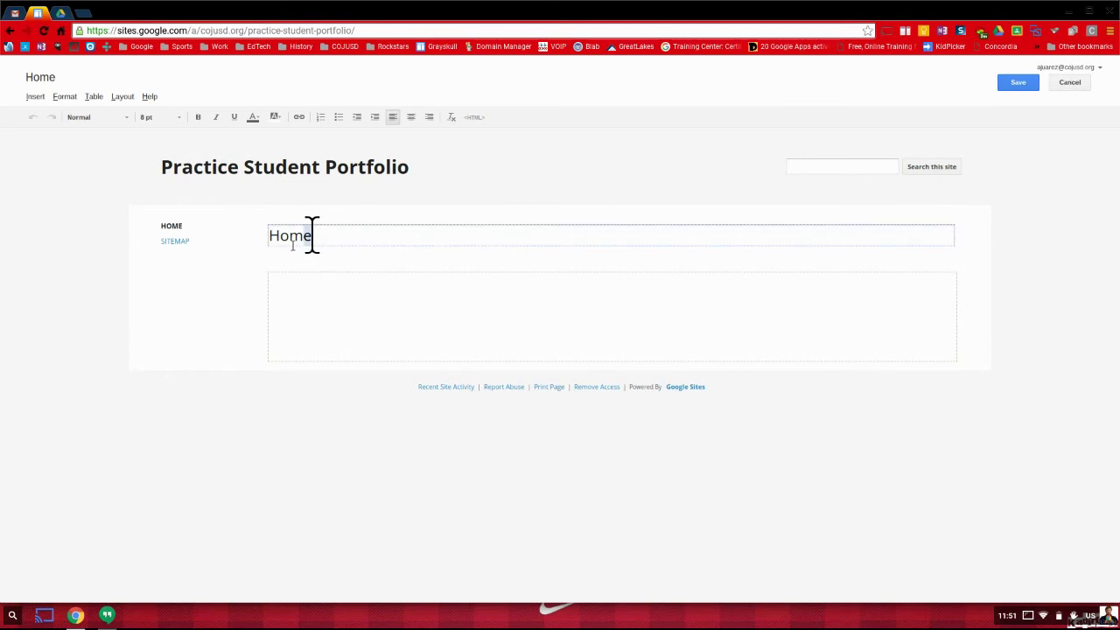
left_click_drag(322, 243, 271, 233)
type("Sam")
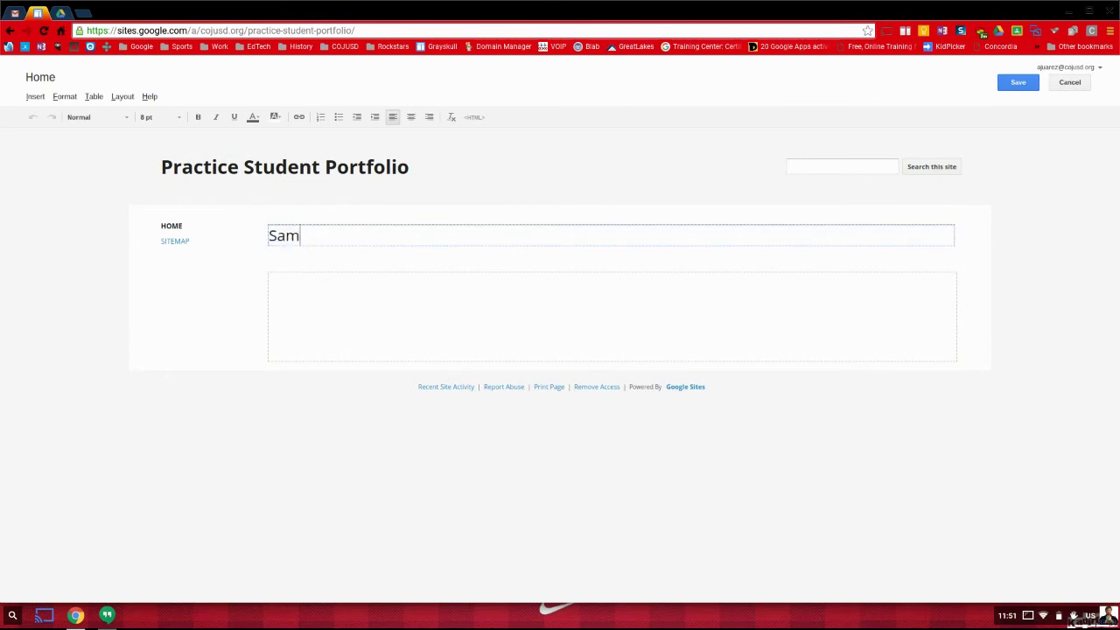
type("ple Unit 1")
Step: Write "This site is dedicated to the display of my writing for each chapter in Unit 1." in the page body
left_click(443, 310)
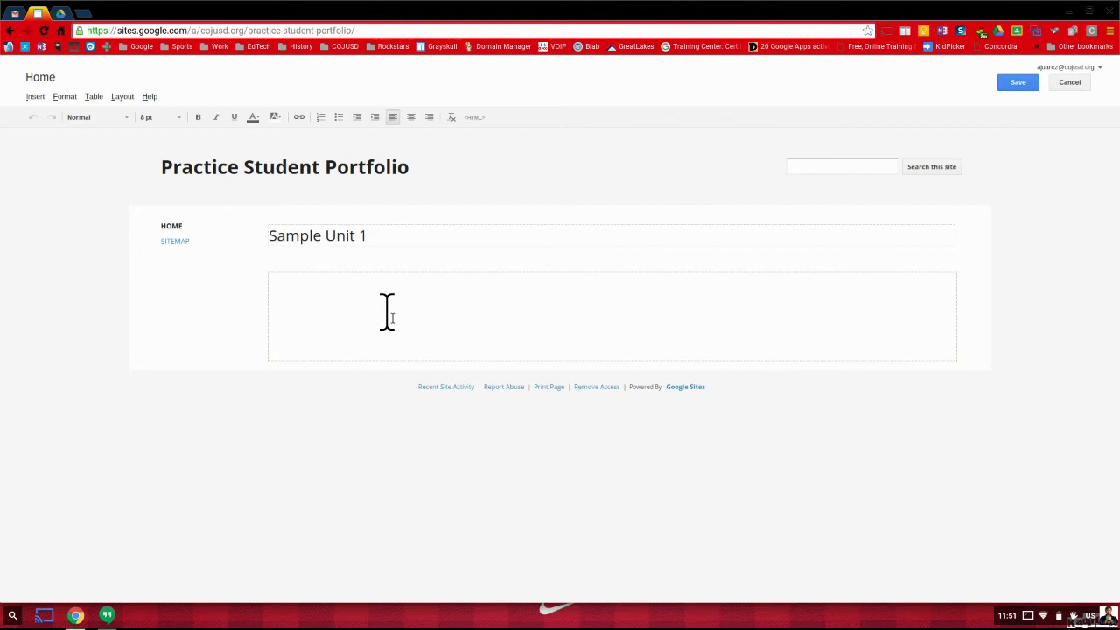
type("This site is dedicatie")
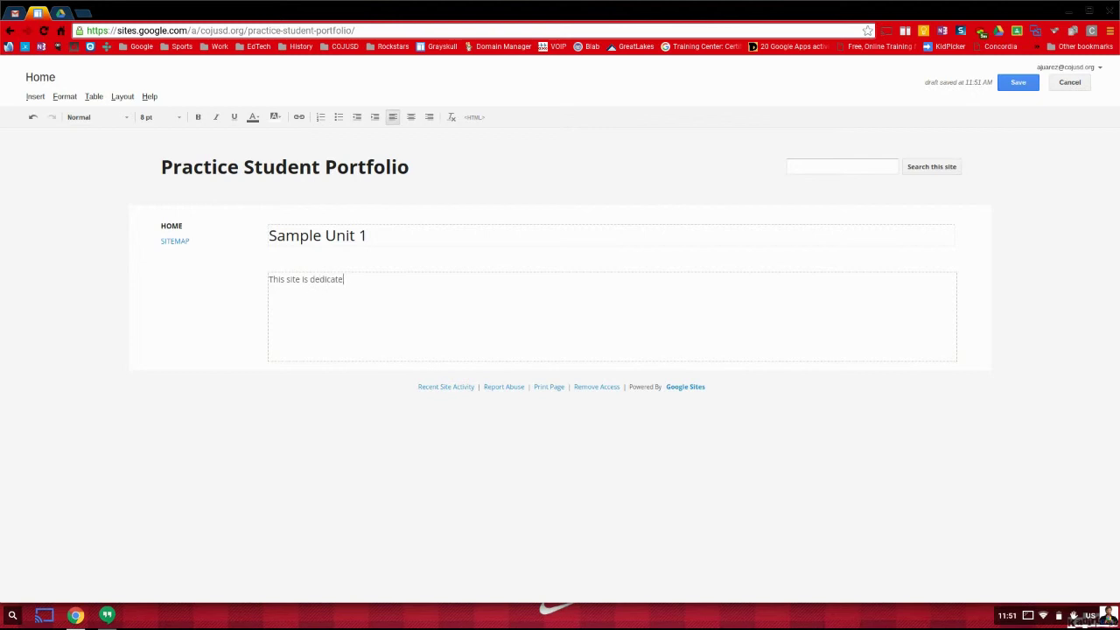
type("d to the display of my wrig")
key("BackSpace")
type("ting for each chapter in ")
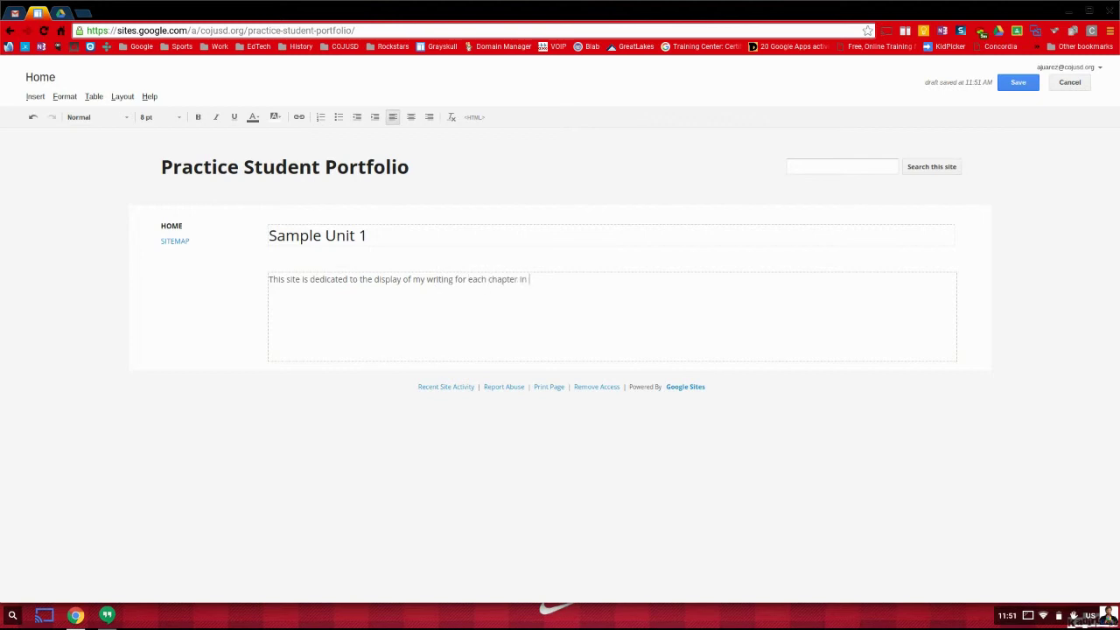
type("Unit 1.")
Step: Change the page title back to Home and save the page
left_click_drag(392, 235, 246, 234)
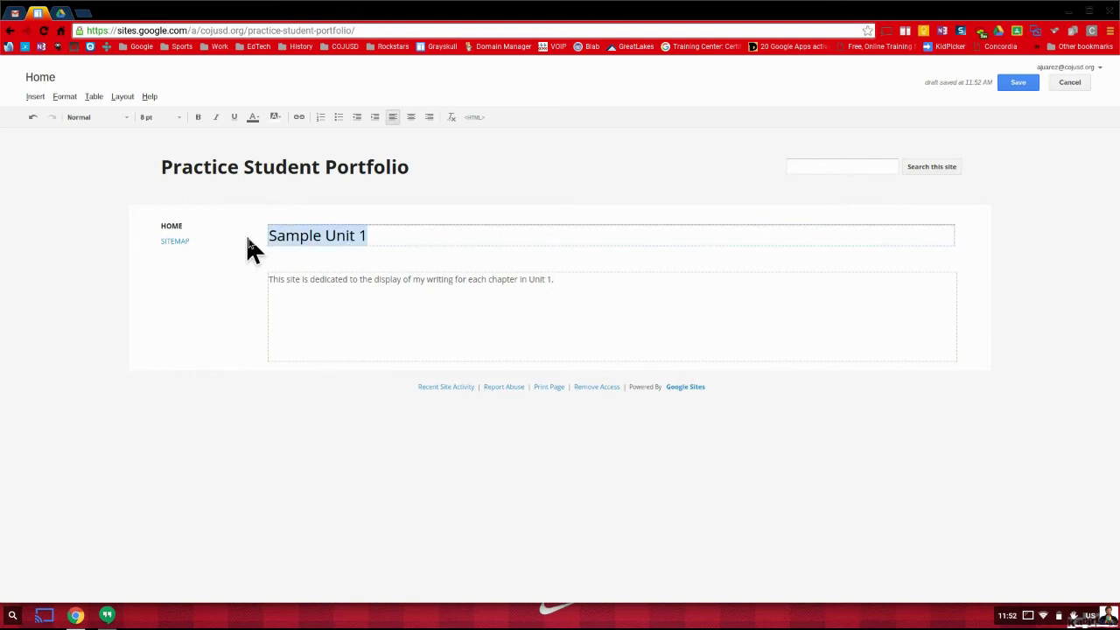
type("Home")
left_click(210, 272)
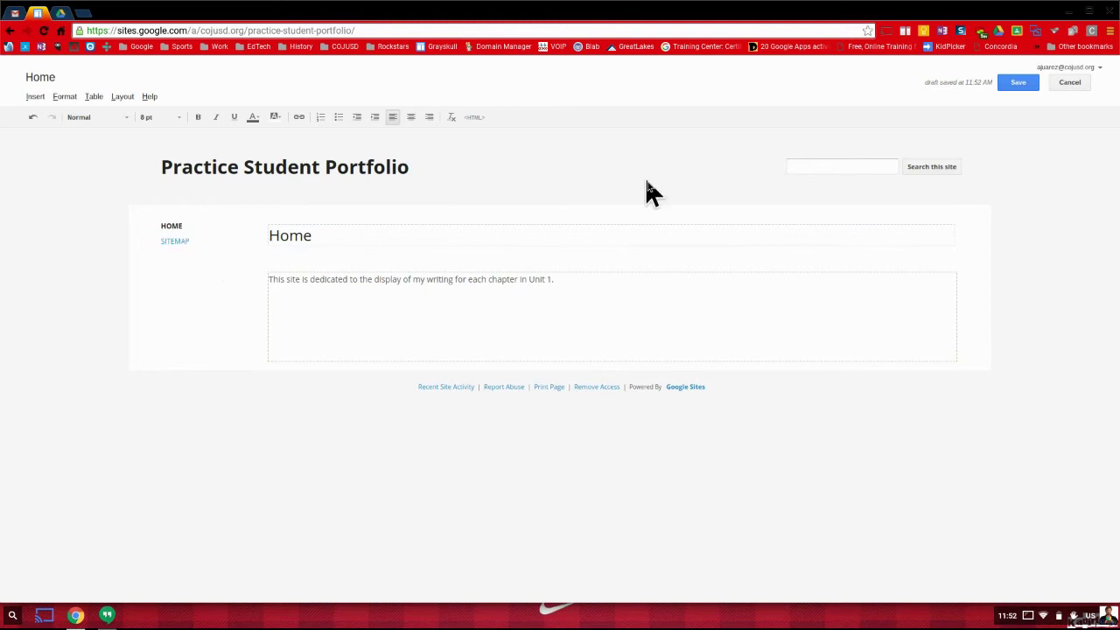
left_click(1015, 84)
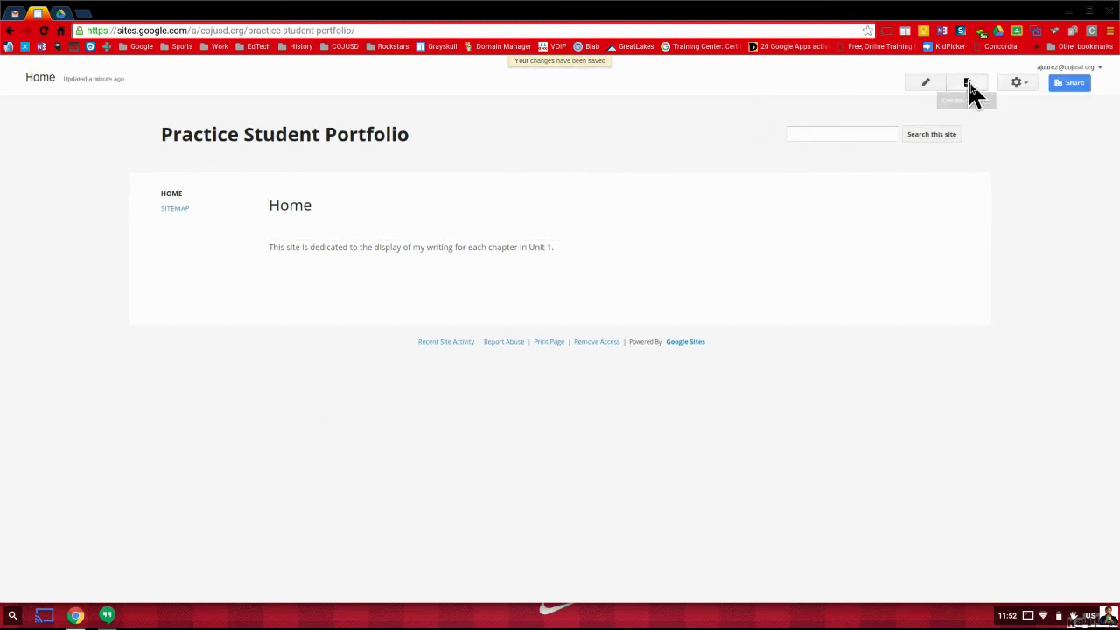
Step: Create a top-level web page named Chapter 1 and save it with an empty body
left_click(969, 86)
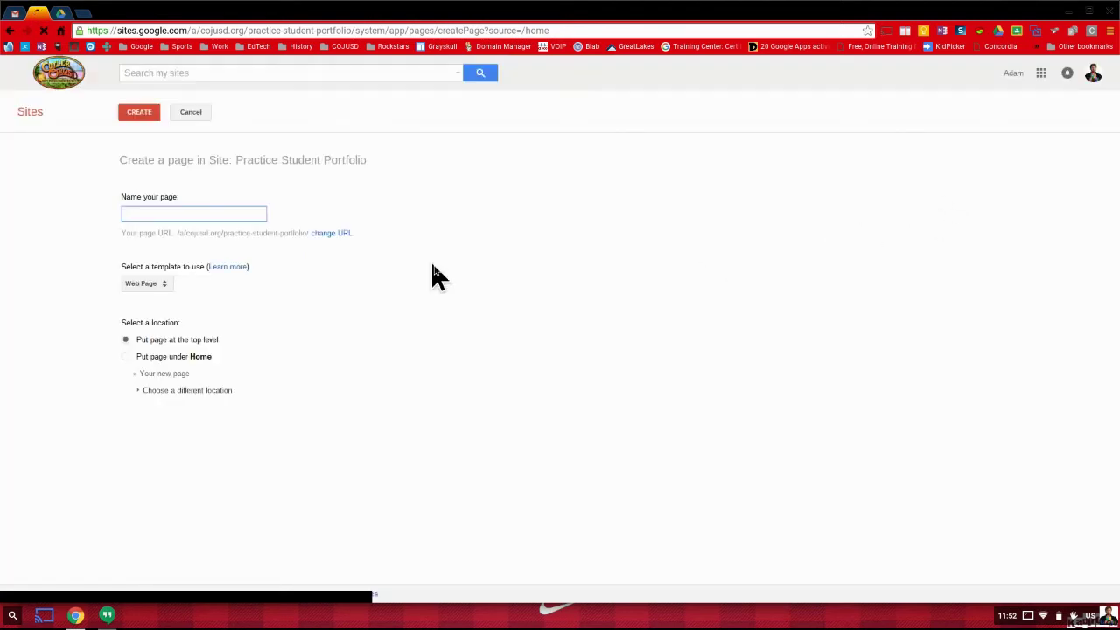
type("CHapte")
key("BackSpace")
key("BackSpace")
key("BackSpace")
key("BackSpace")
key("BackSpace")
type("hatp")
key("BackSpace")
type("pter 1")
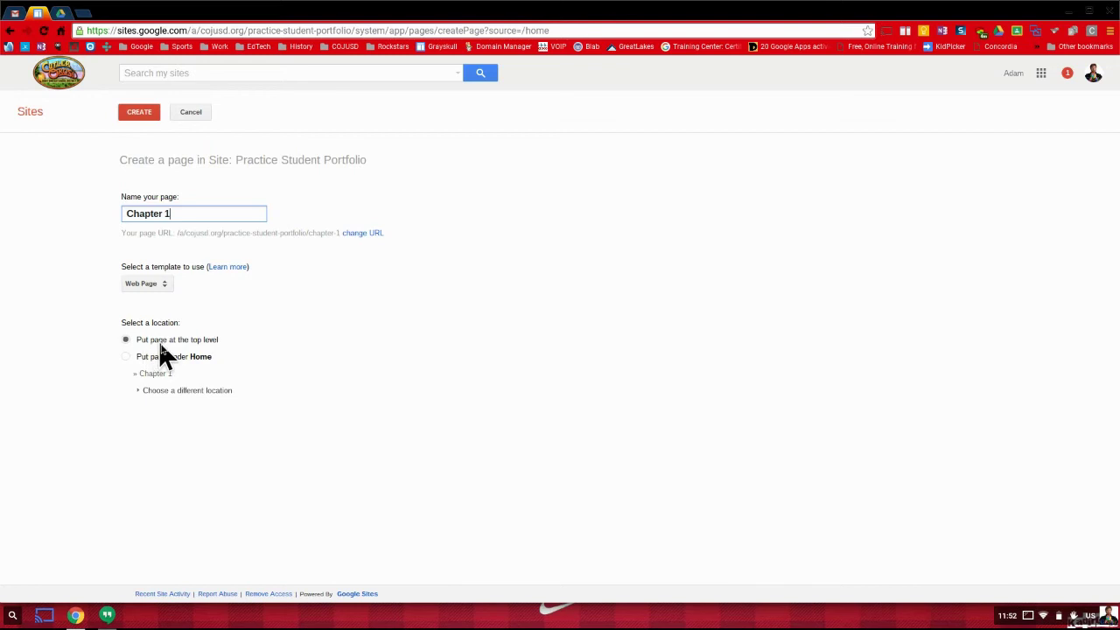
left_click(135, 109)
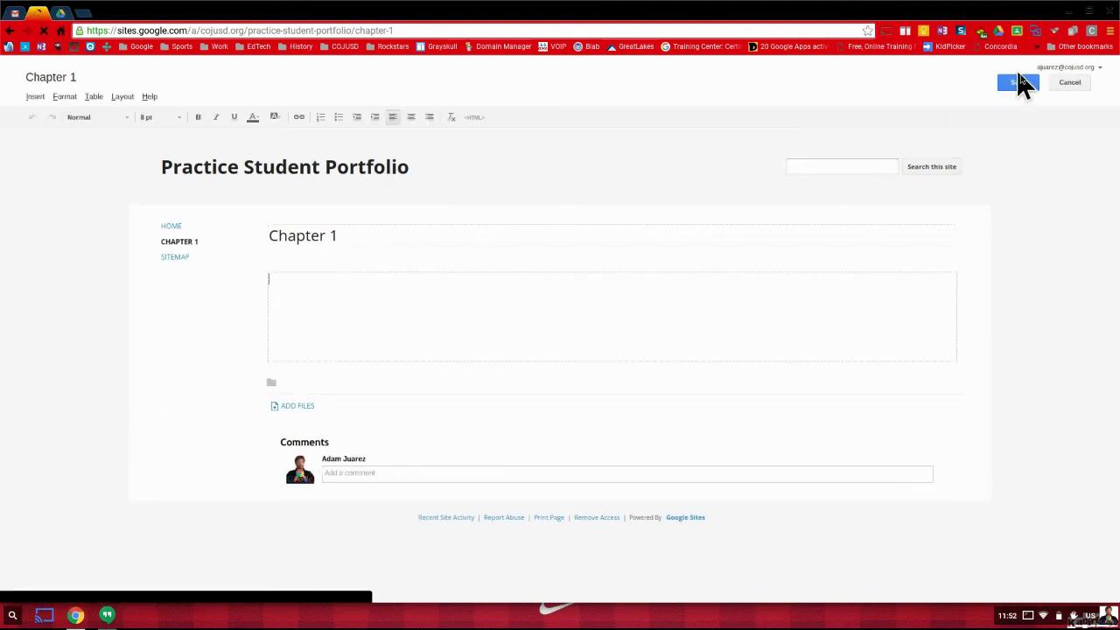
left_click(1019, 82)
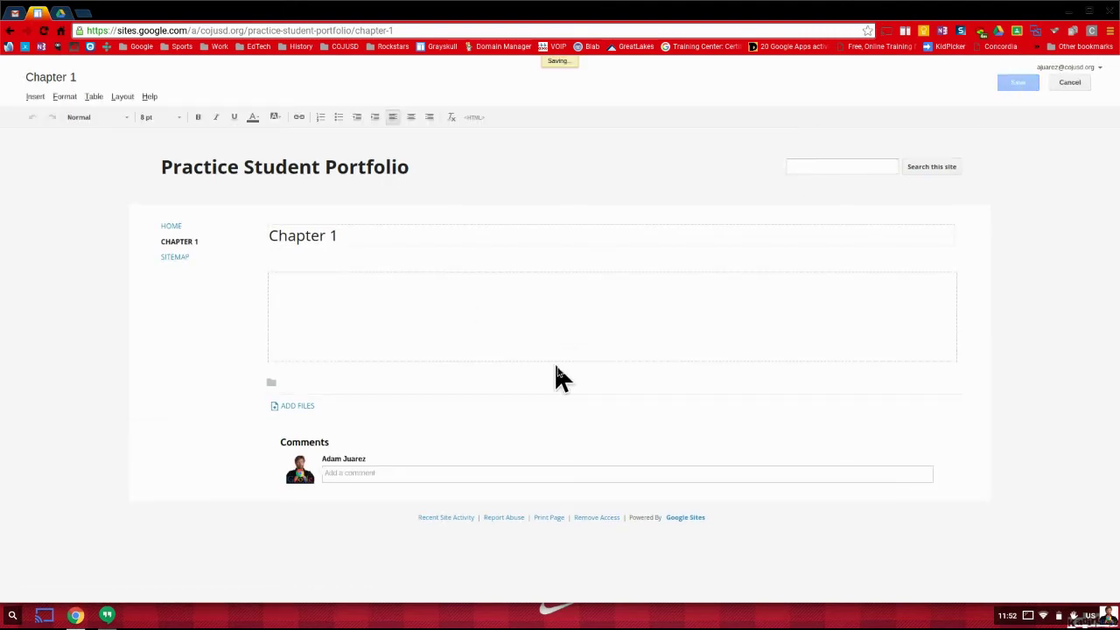
Step: Create a top-level web page named Chapter 2 and save it with an empty body
left_click(966, 82)
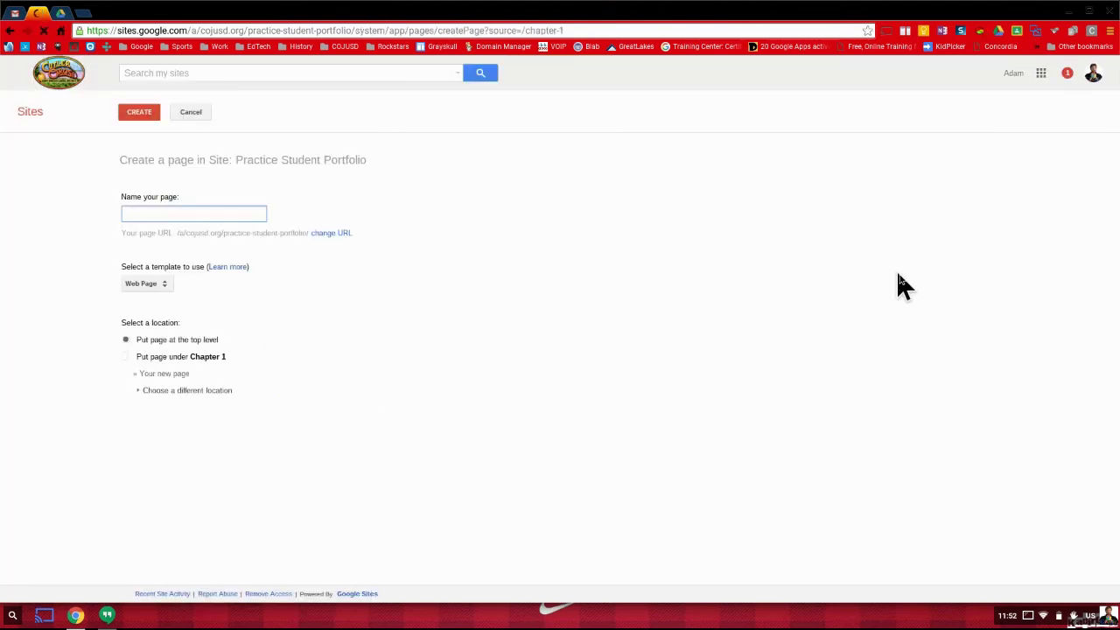
type("CHa")
key("BackSpace")
key("BackSpace")
type("hapter 2")
left_click(147, 112)
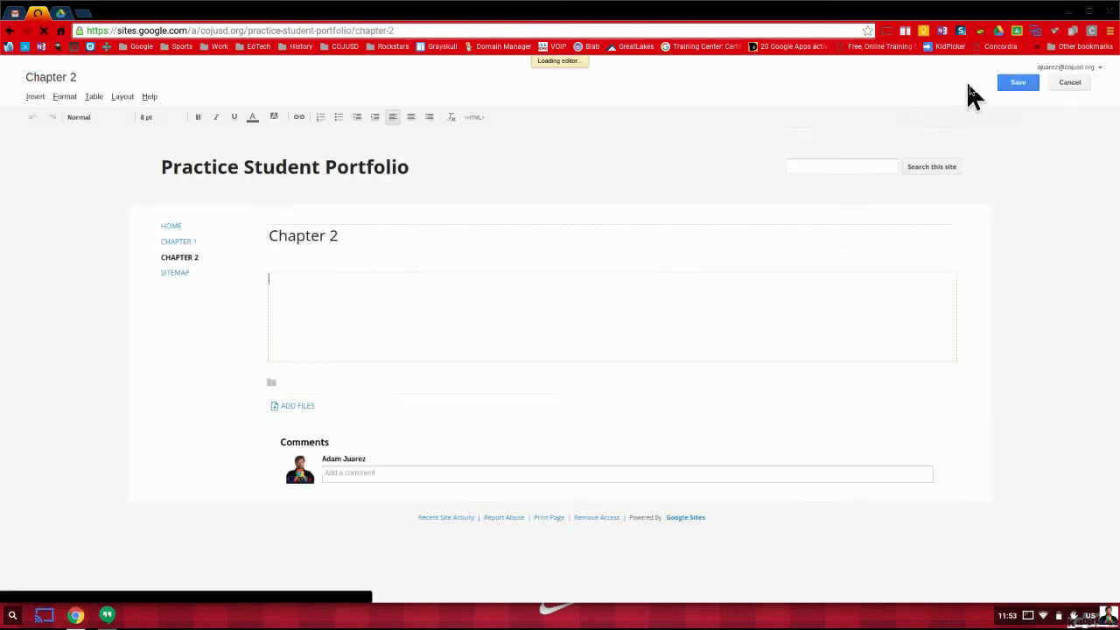
left_click(1015, 84)
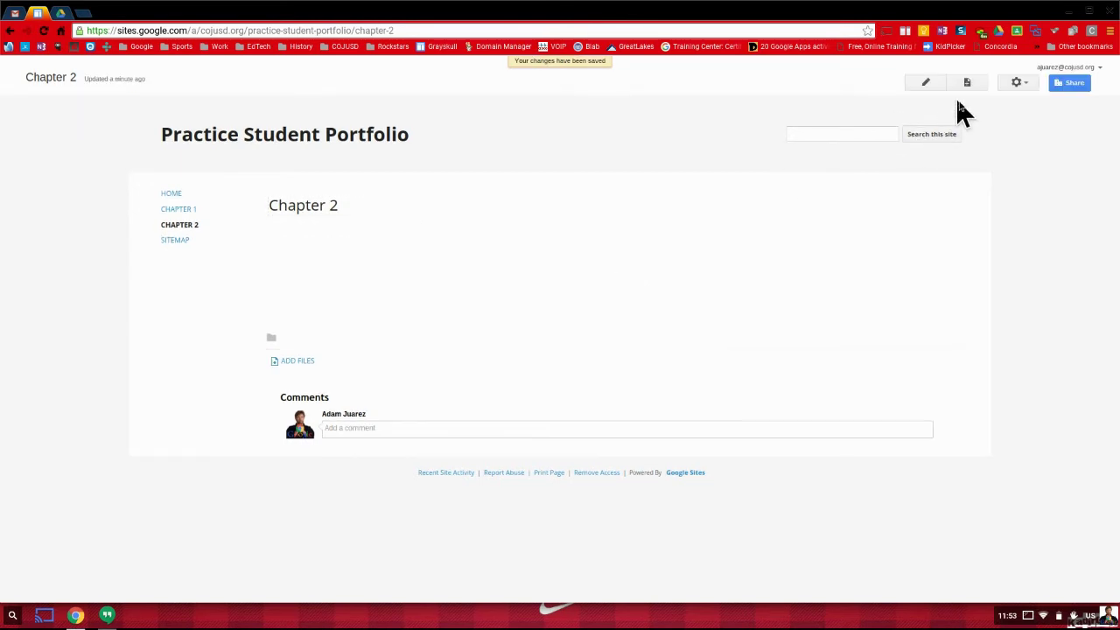
Step: Create a top-level web page named Chapter 3 and save it with an empty body
left_click(969, 83)
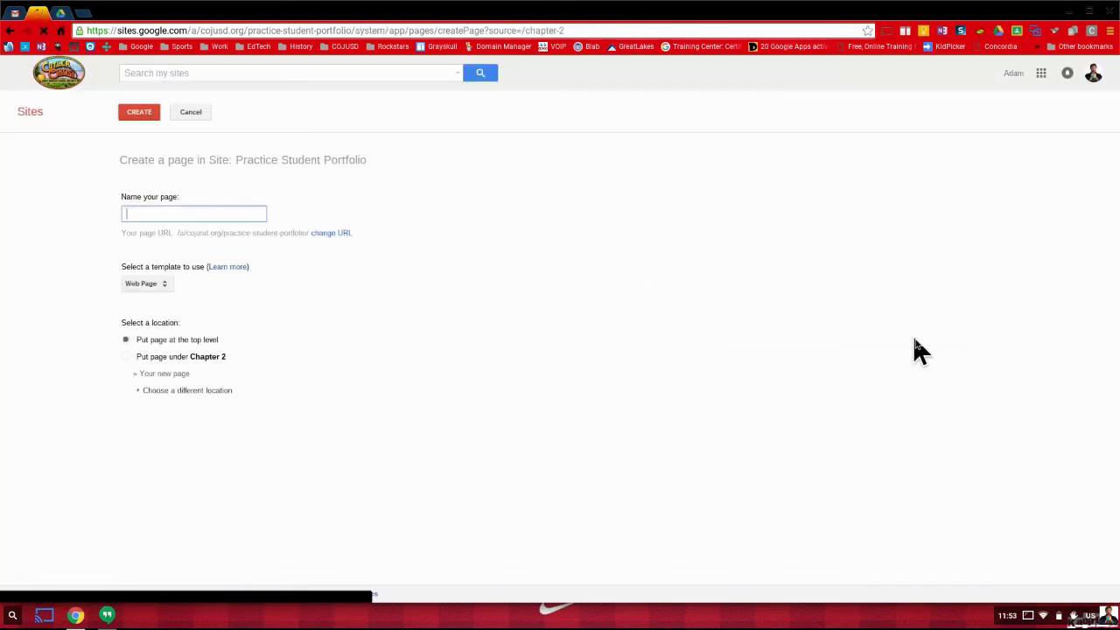
type("Chapter 3")
left_click(139, 112)
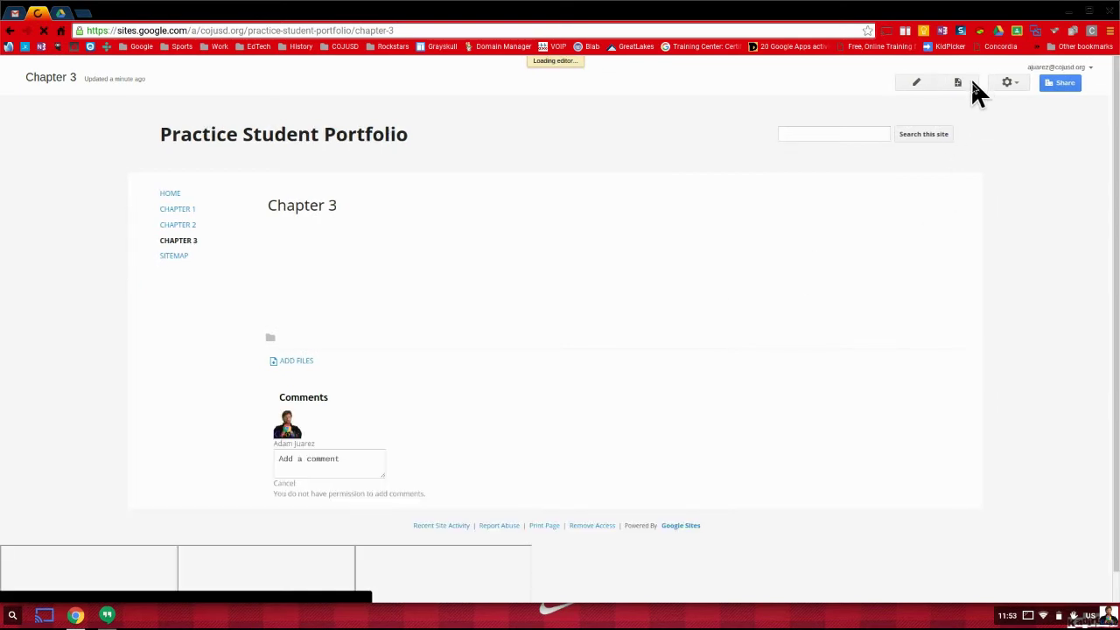
left_click(1015, 82)
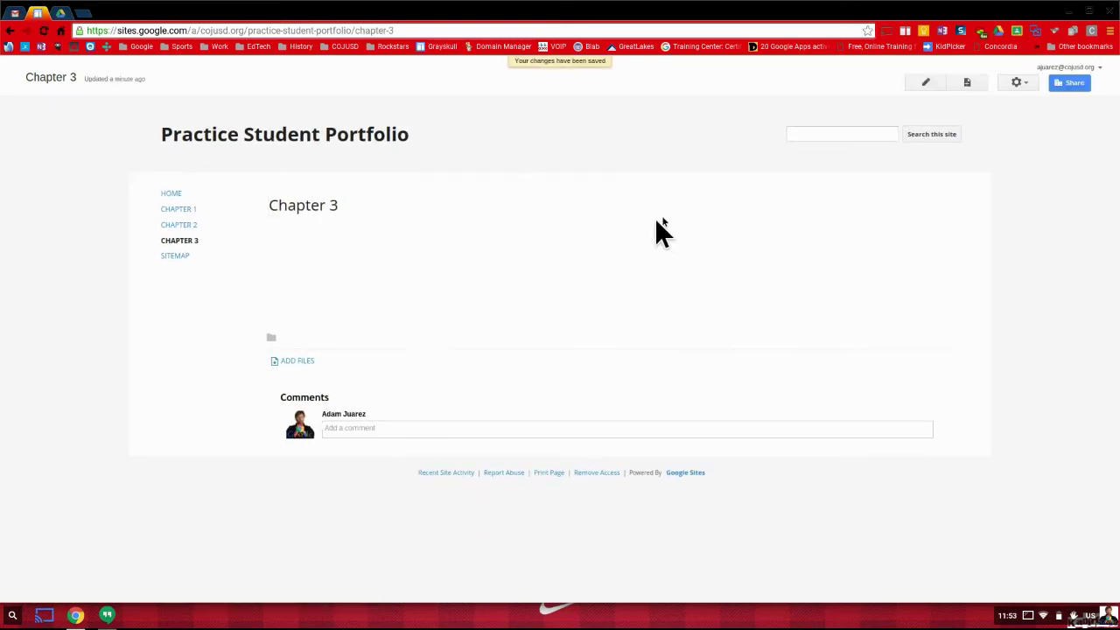
Step: Create a top-level web page named Chapter 4
left_click(967, 83)
type("Chapter 4")
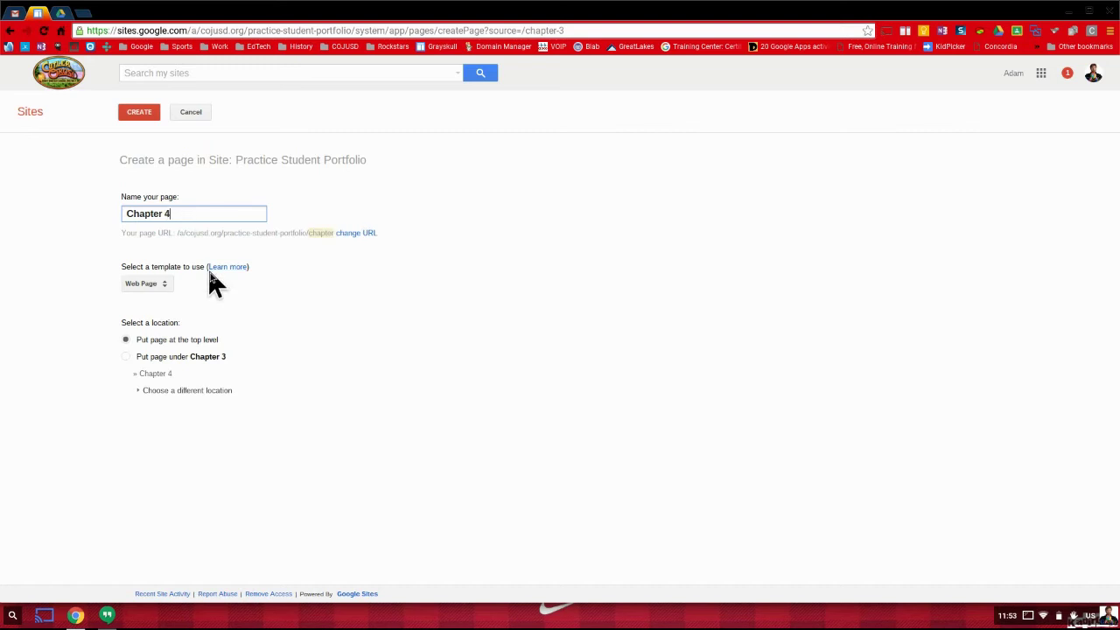
left_click(142, 112)
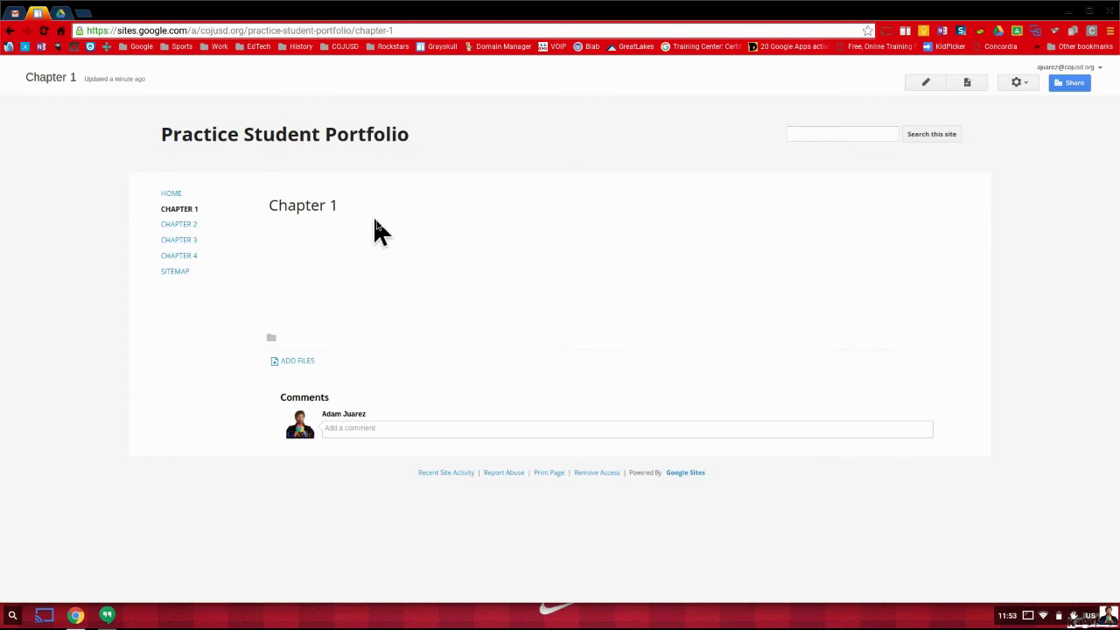
Step: Insert the Drive document AOHS Genetics - Diagnostic Report into the body of the Chapter 1 page, keeping its border and title
left_click(925, 81)
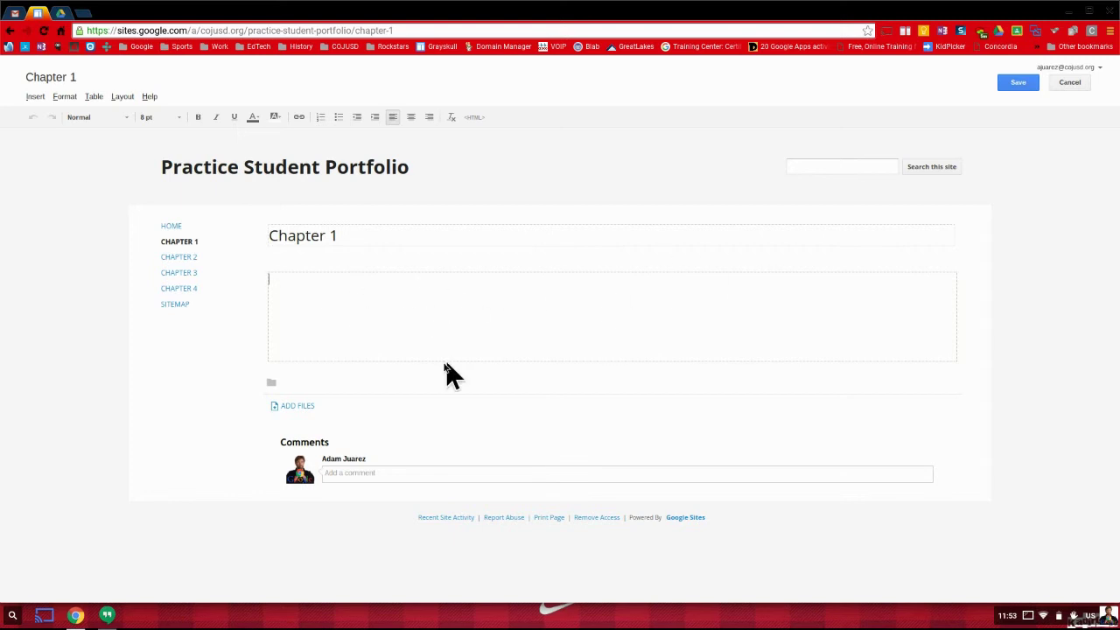
left_click(37, 97)
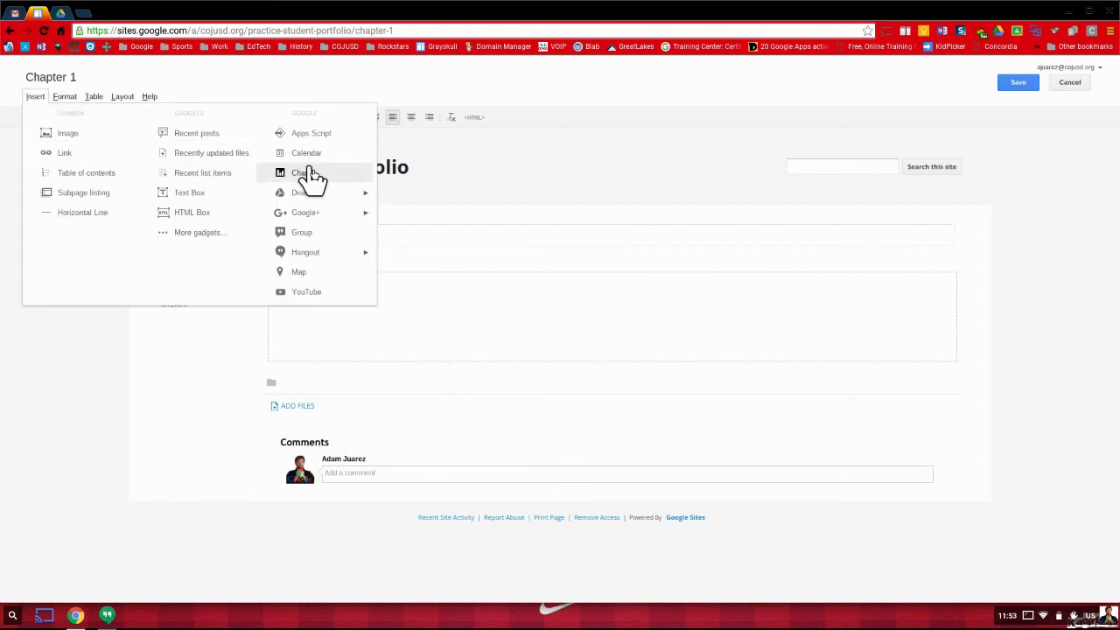
mouse_move(308, 198)
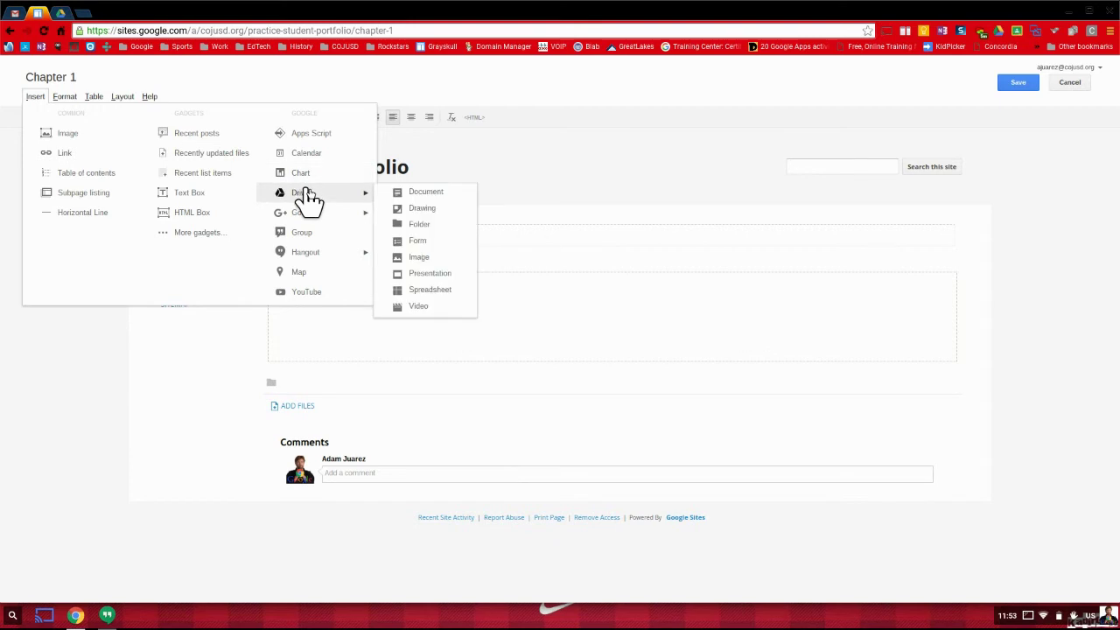
left_click(404, 196)
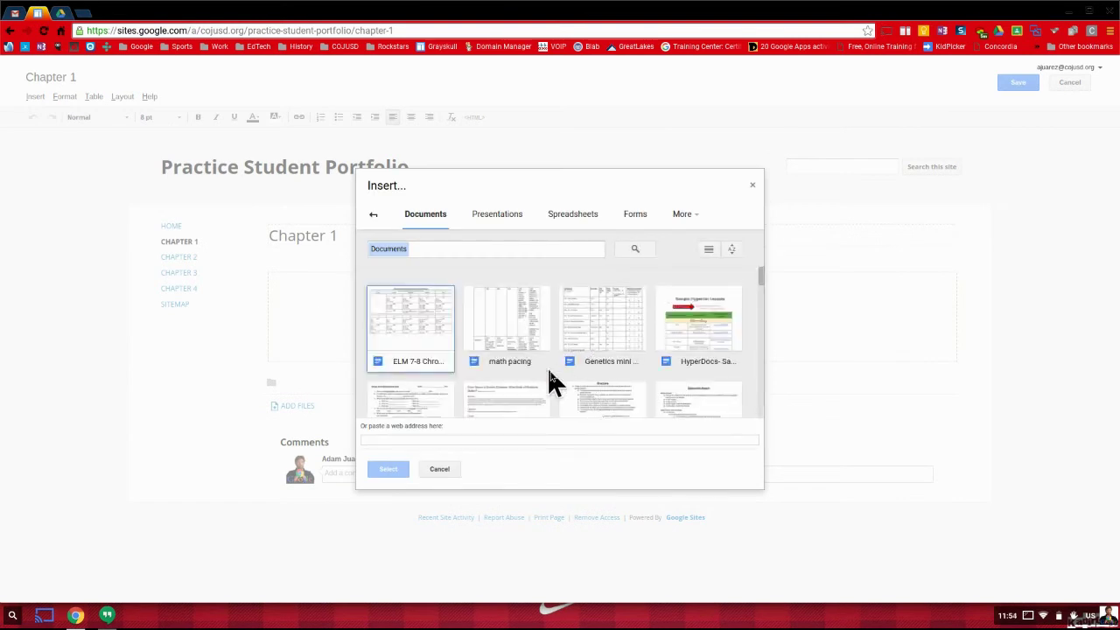
scroll(550, 373, "down", 1)
scroll(550, 374, "down", 2)
scroll(550, 375, "up", 3)
scroll(617, 401, "down", 2)
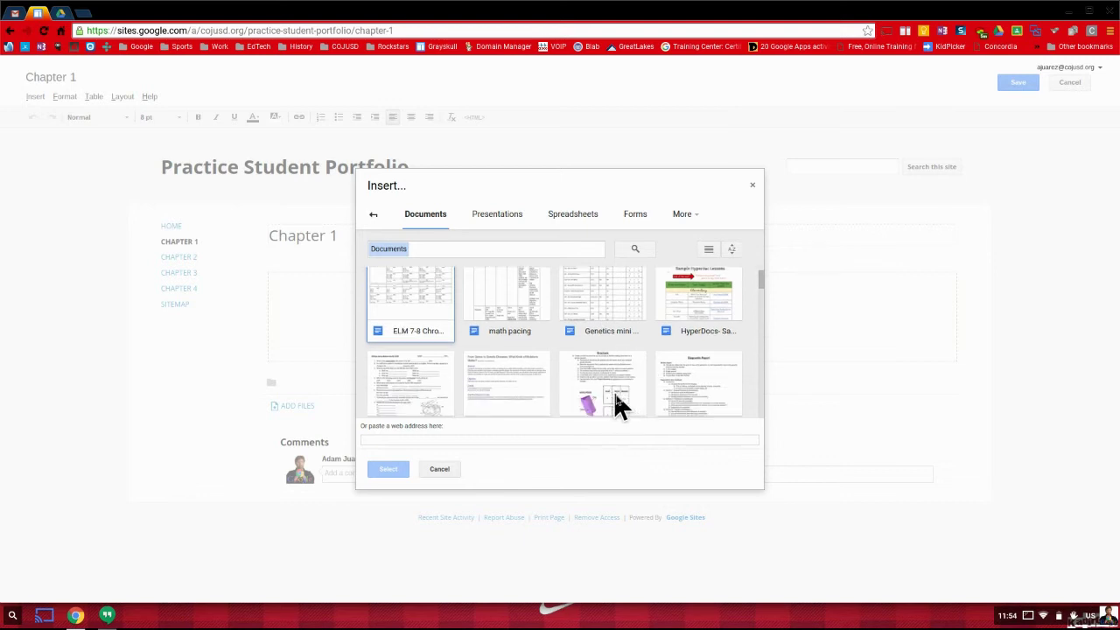
left_click(704, 337)
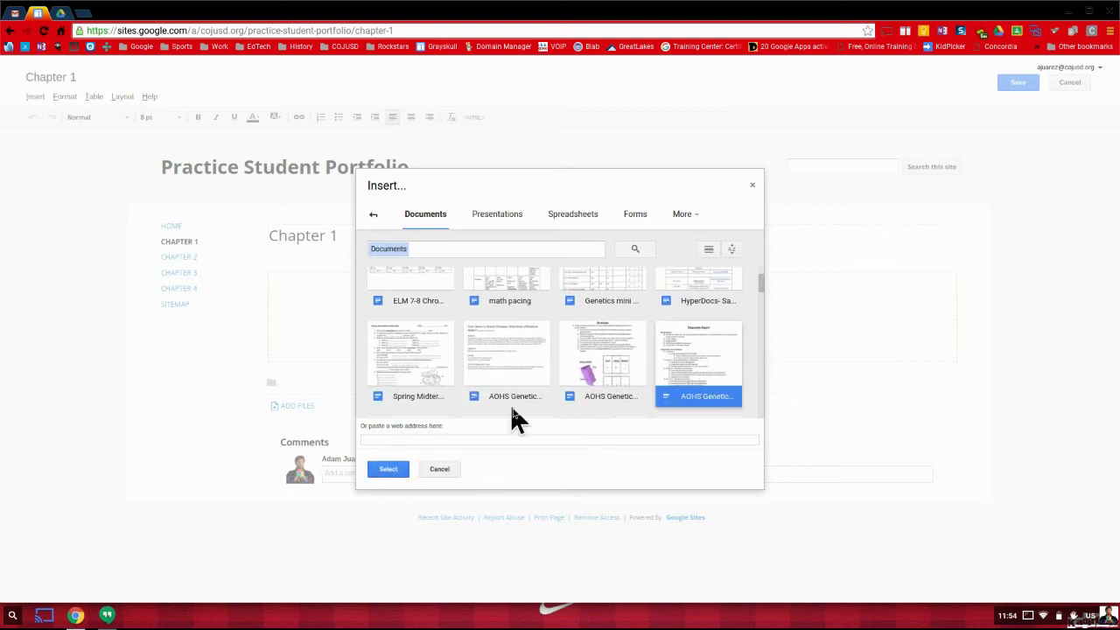
left_click(387, 469)
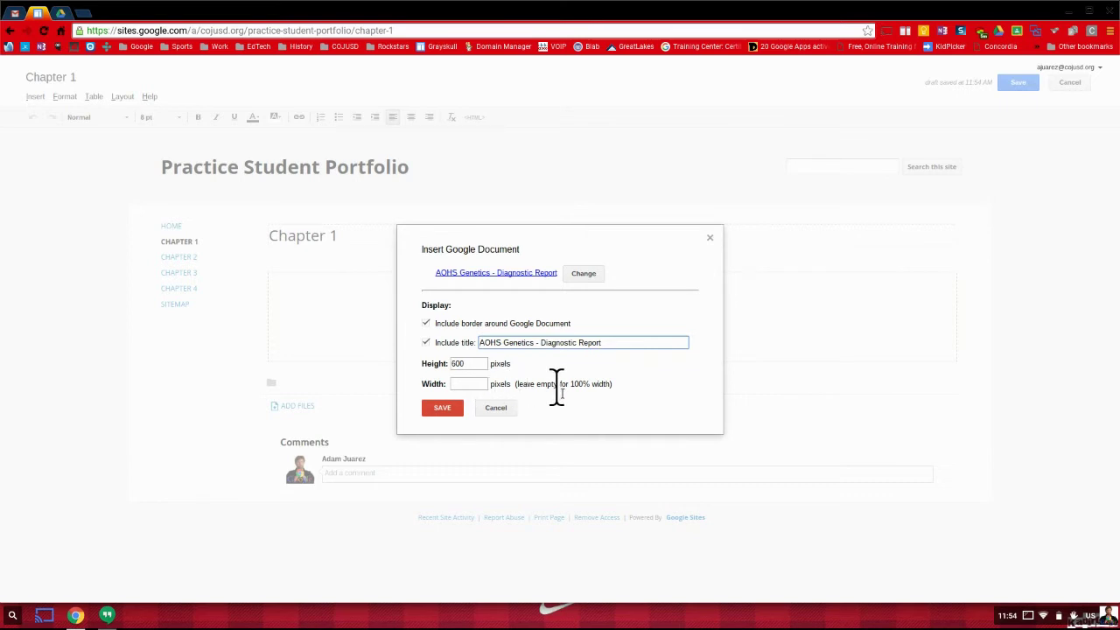
left_click(447, 406)
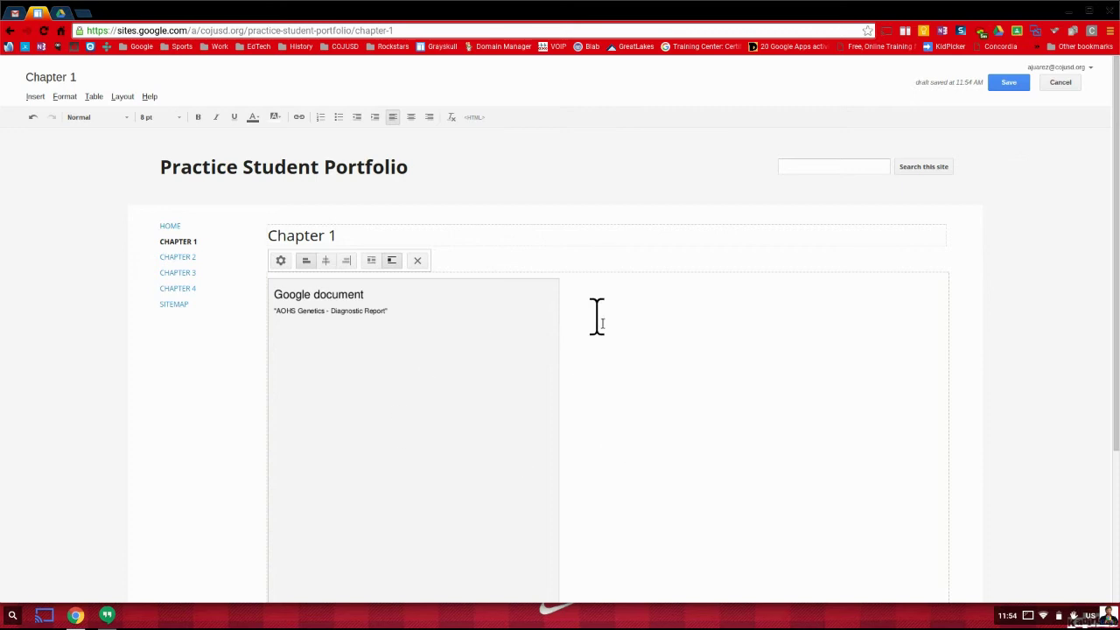
Step: Center the embedded Google document in the Chapter 1 page body
scroll(517, 410, "down", 2)
scroll(525, 413, "up", 1)
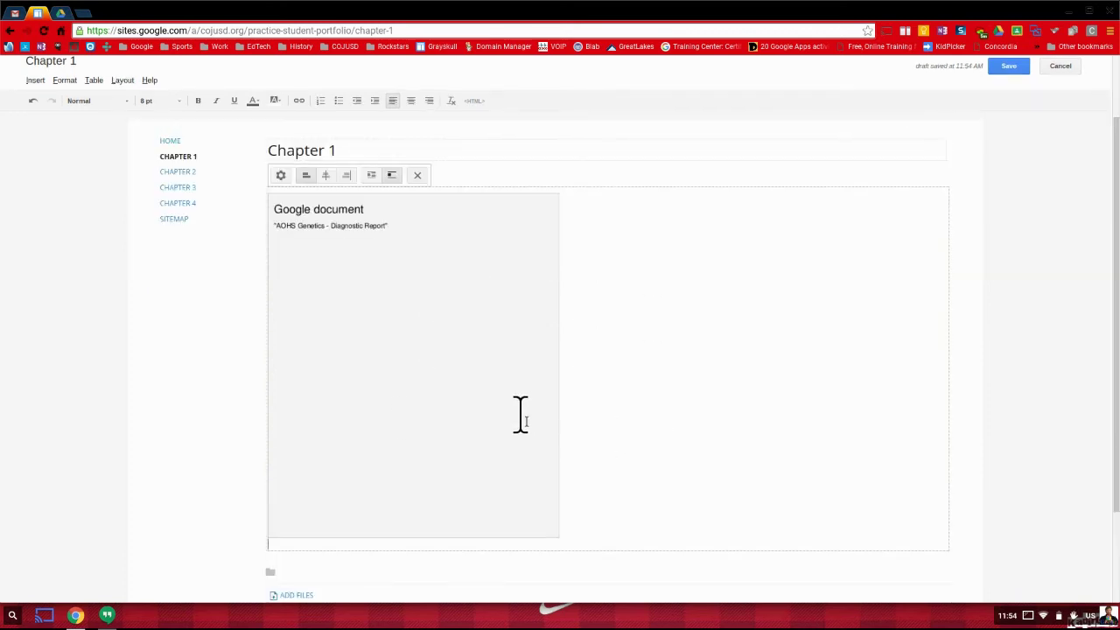
left_click(326, 178)
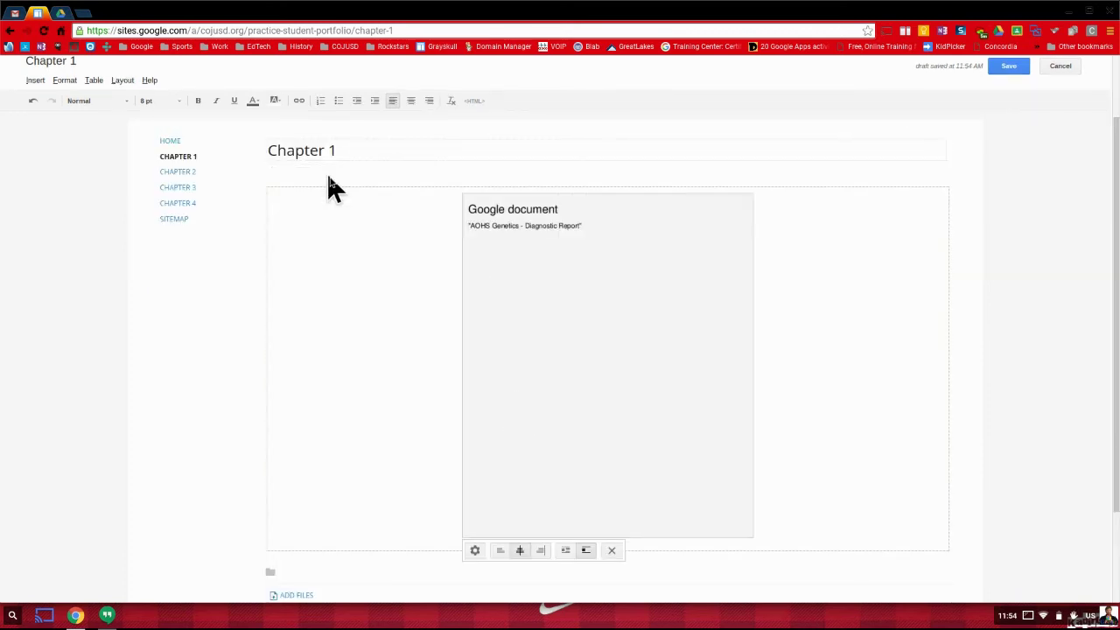
Step: Try right and left alignment on the embedded Google document in the Chapter 1 page and return it to centered
left_click(543, 551)
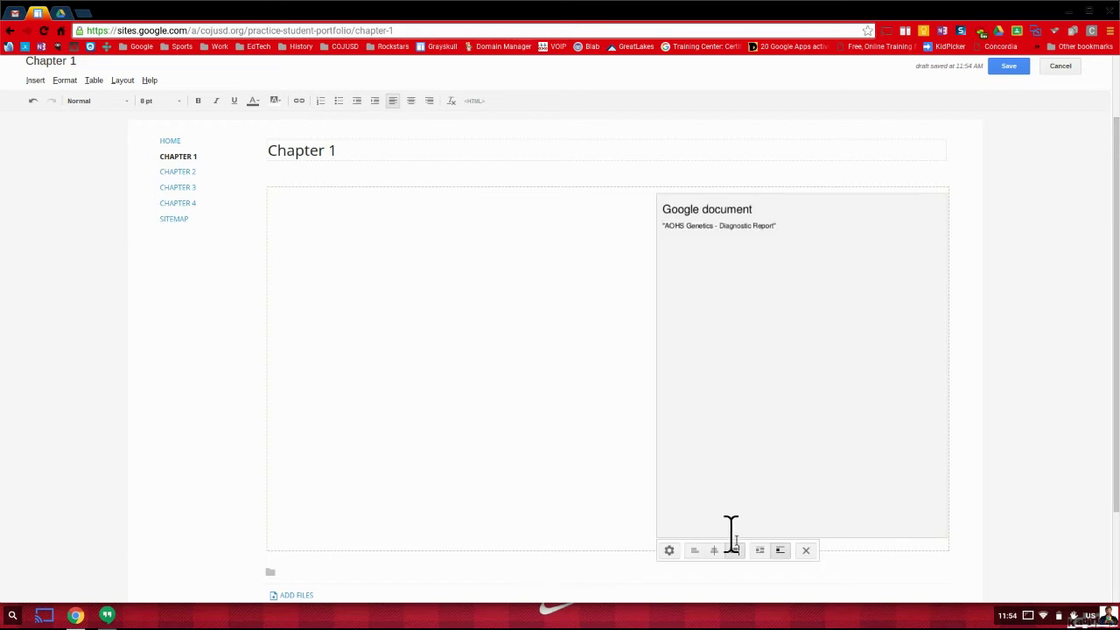
left_click(694, 550)
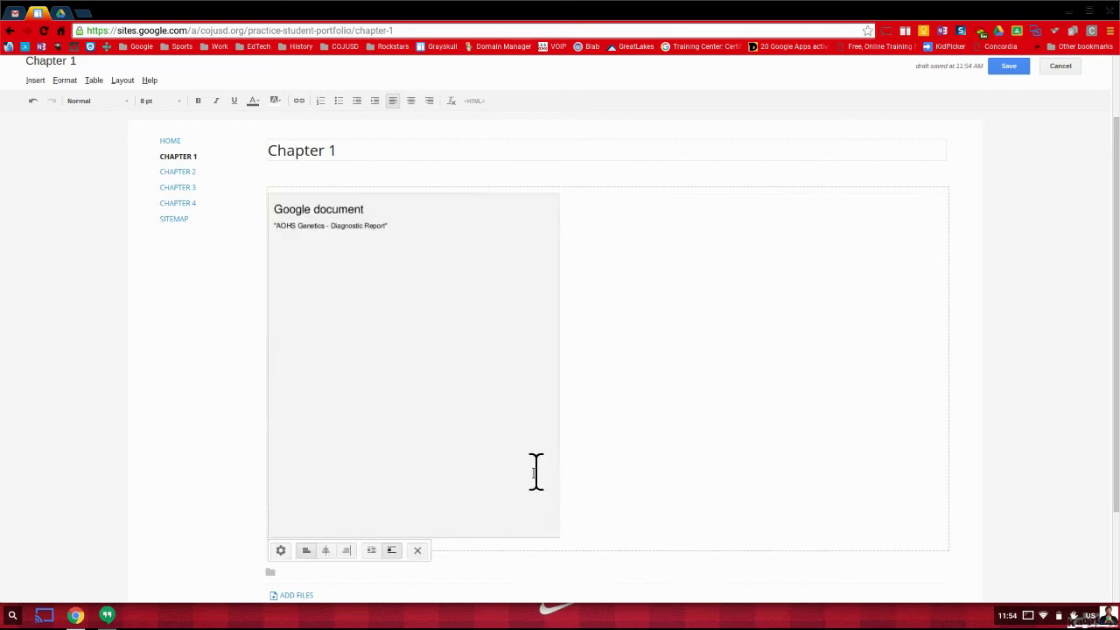
left_click(325, 550)
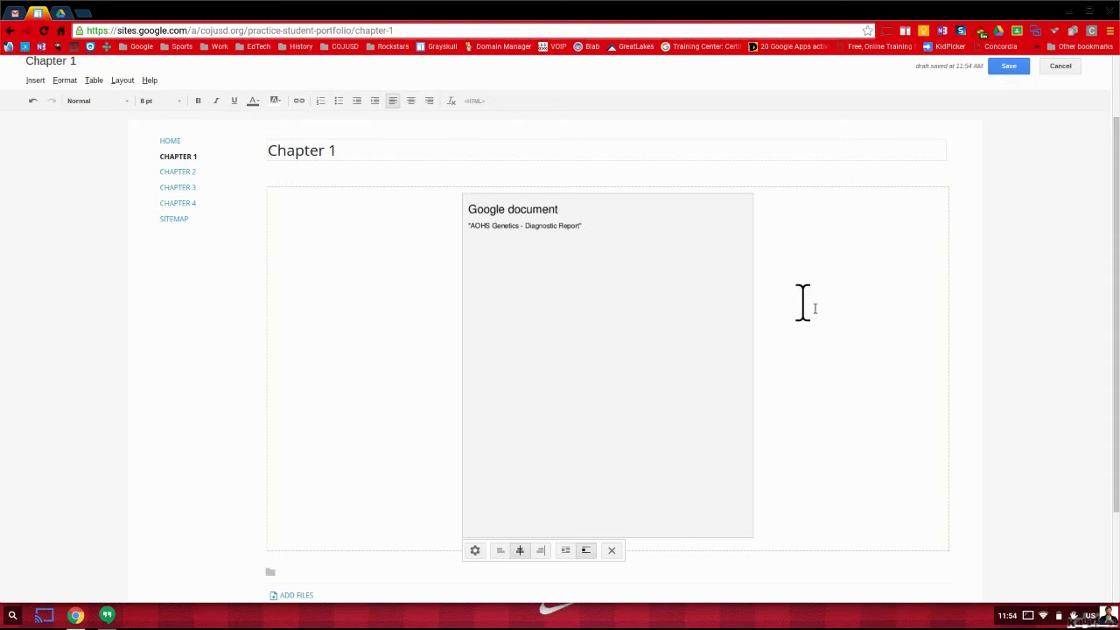
Step: Add the caption "This paper was my summary of Chapter 1." below the embedded document and save the Chapter 1 page
scroll(803, 413, "down", 1)
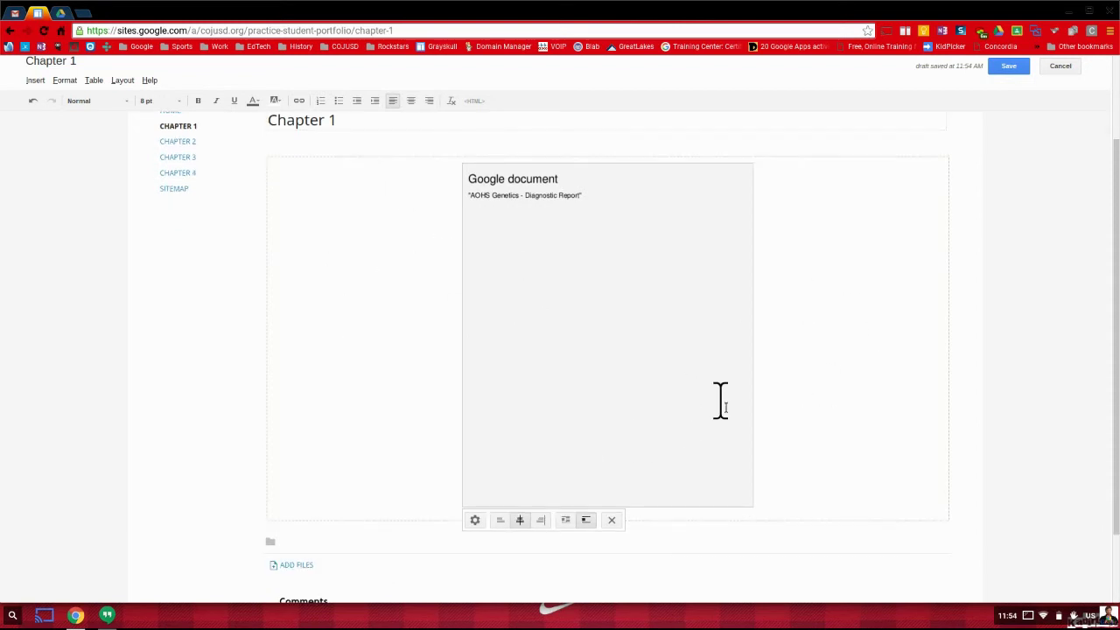
scroll(718, 401, "up", 1)
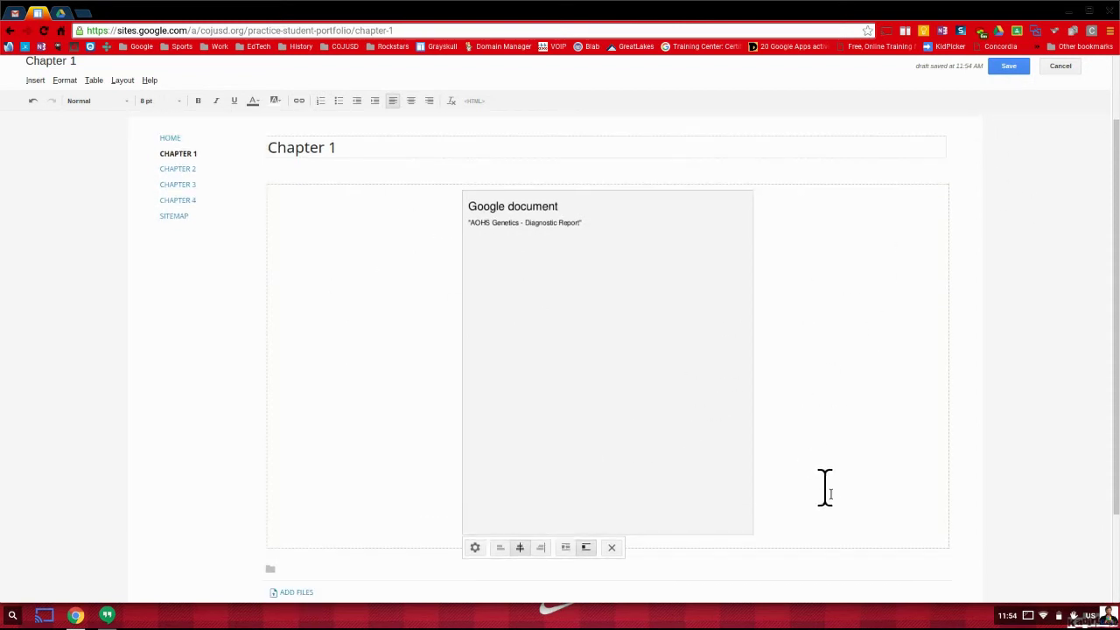
key("Return")
key("Return")
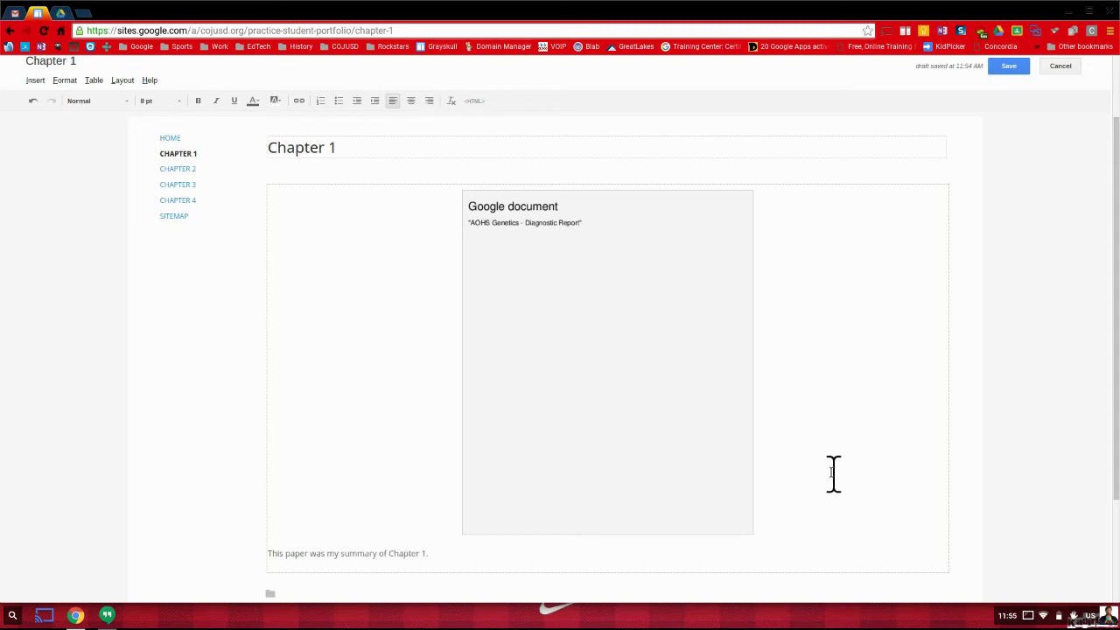
scroll(1044, 486, "up", 1)
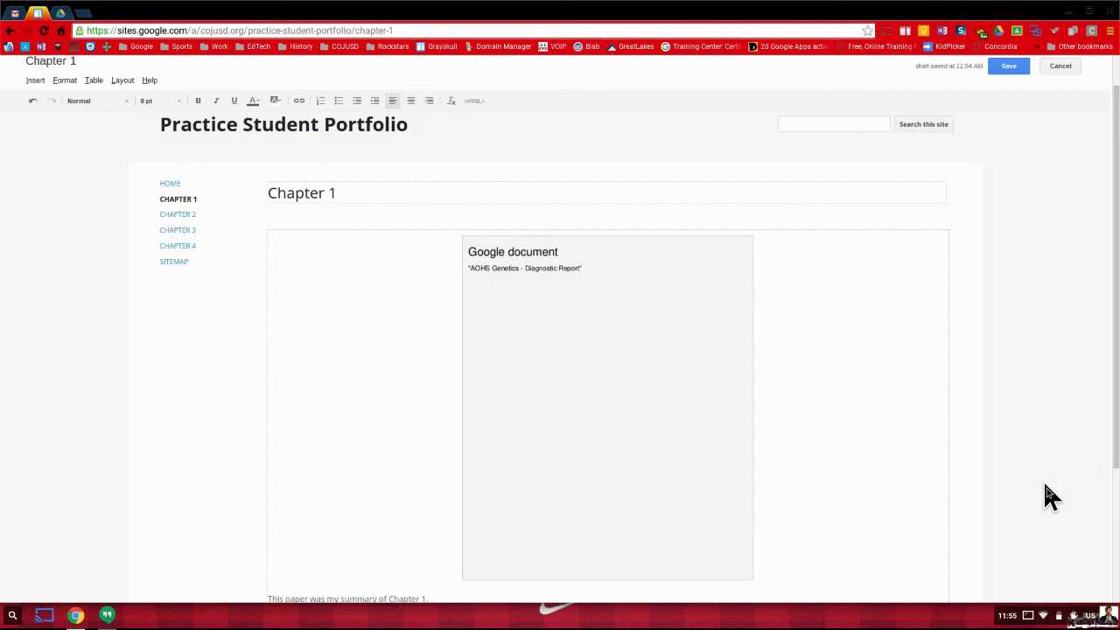
left_click(1013, 67)
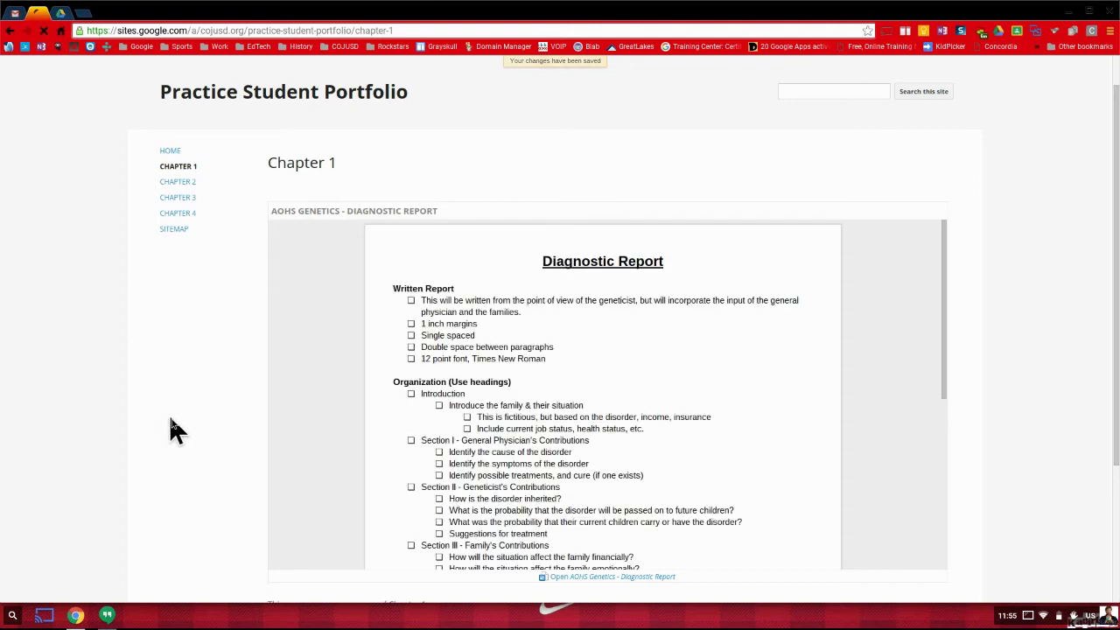
Step: Review the saved Chapter 1 page, checking the embedded Diagnostic Report and the caption below it
scroll(982, 367, "down", 2)
scroll(723, 320, "down", 1)
scroll(723, 320, "down", 4)
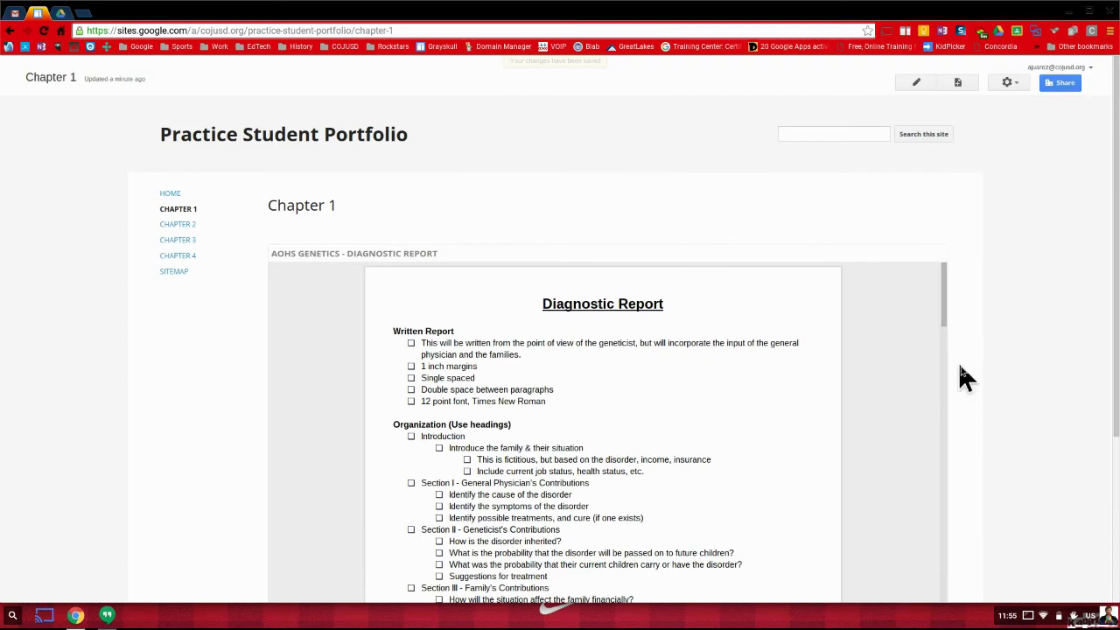
scroll(1018, 403, "down", 5)
scroll(1016, 392, "down", 1)
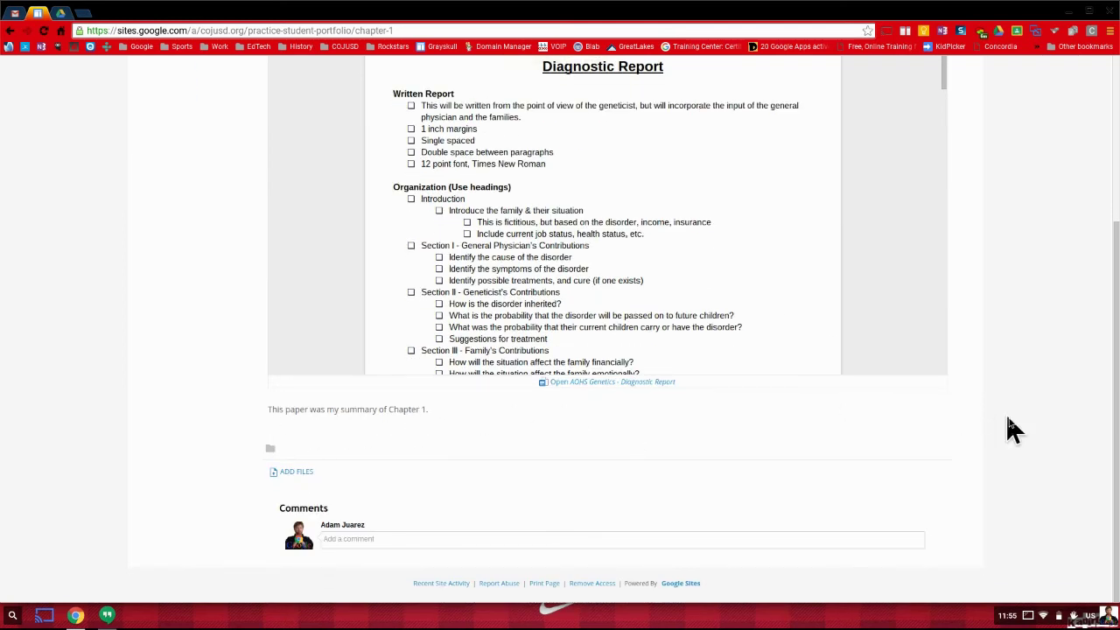
scroll(980, 413, "up", 6)
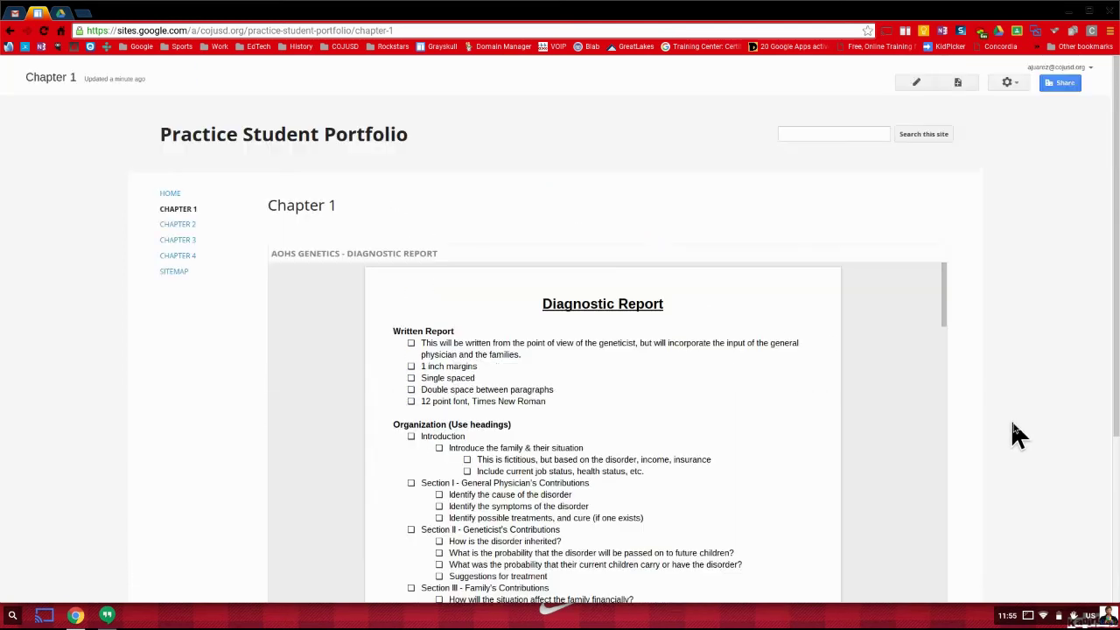
Step: Open the Chapter 2 page for editing
left_click(196, 228)
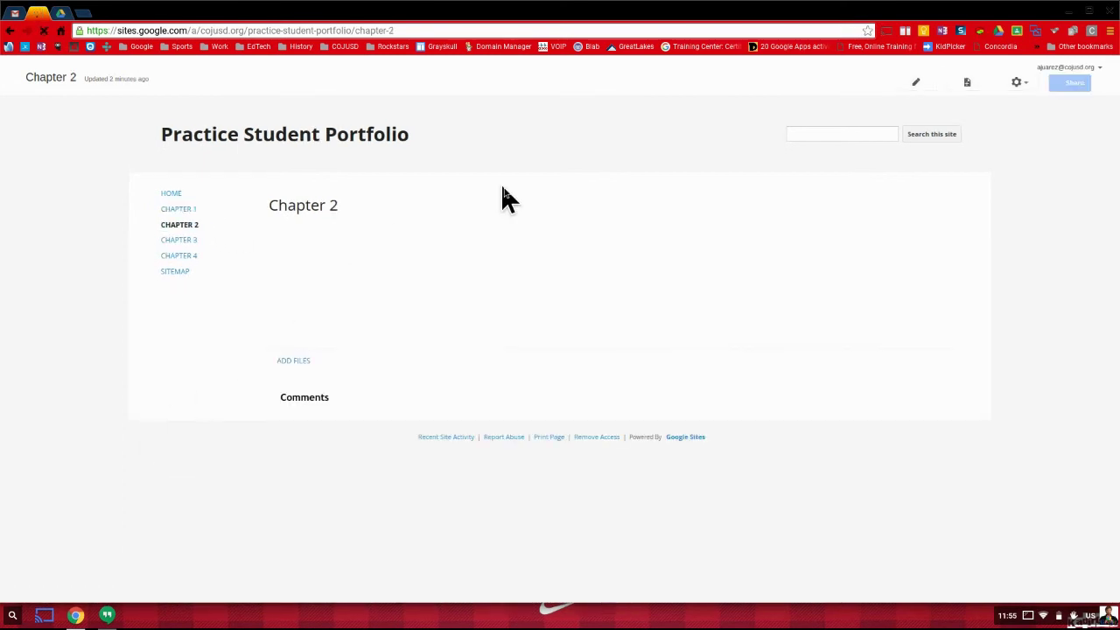
left_click(926, 82)
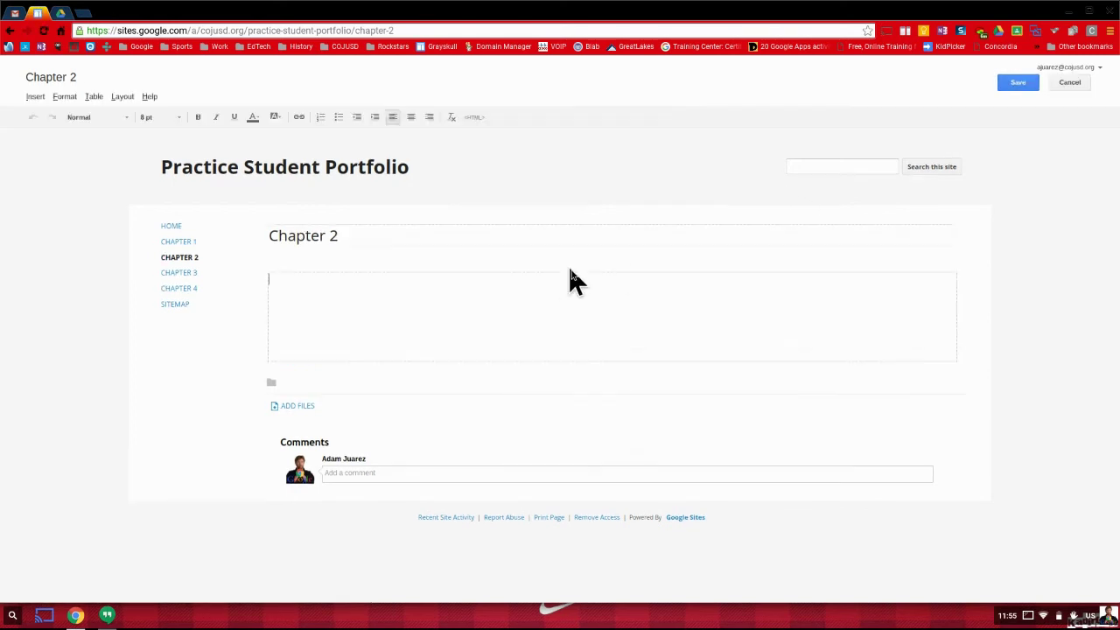
Step: Try to insert the Arachne discussion questions presentation from Drive into the Chapter 2 page body
left_click(34, 97)
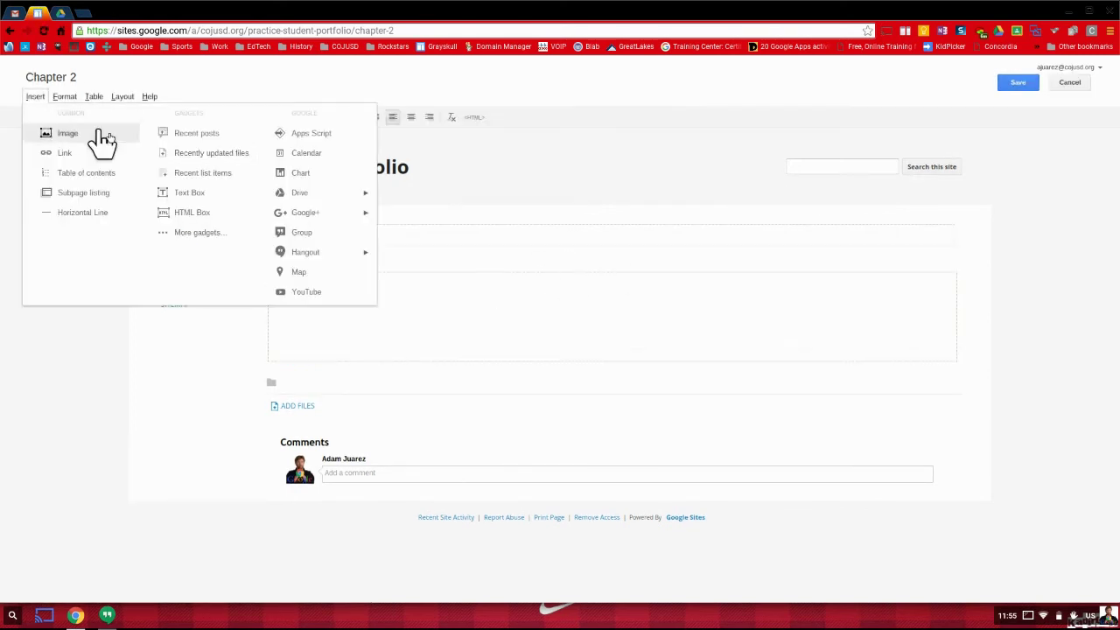
mouse_move(338, 196)
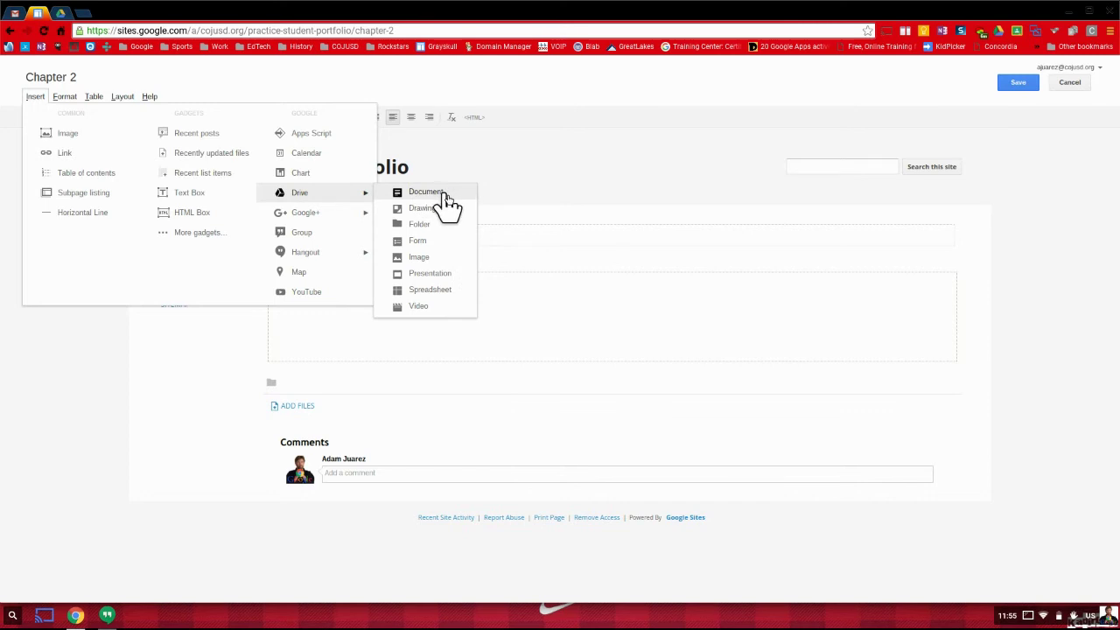
left_click(450, 274)
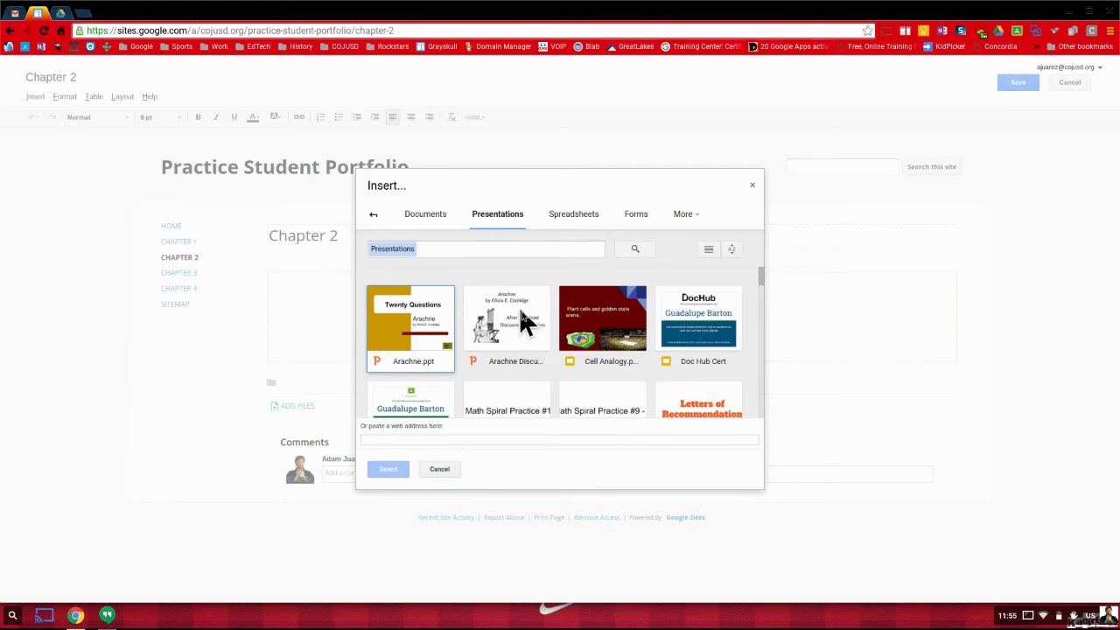
left_click(523, 322)
left_click(387, 470)
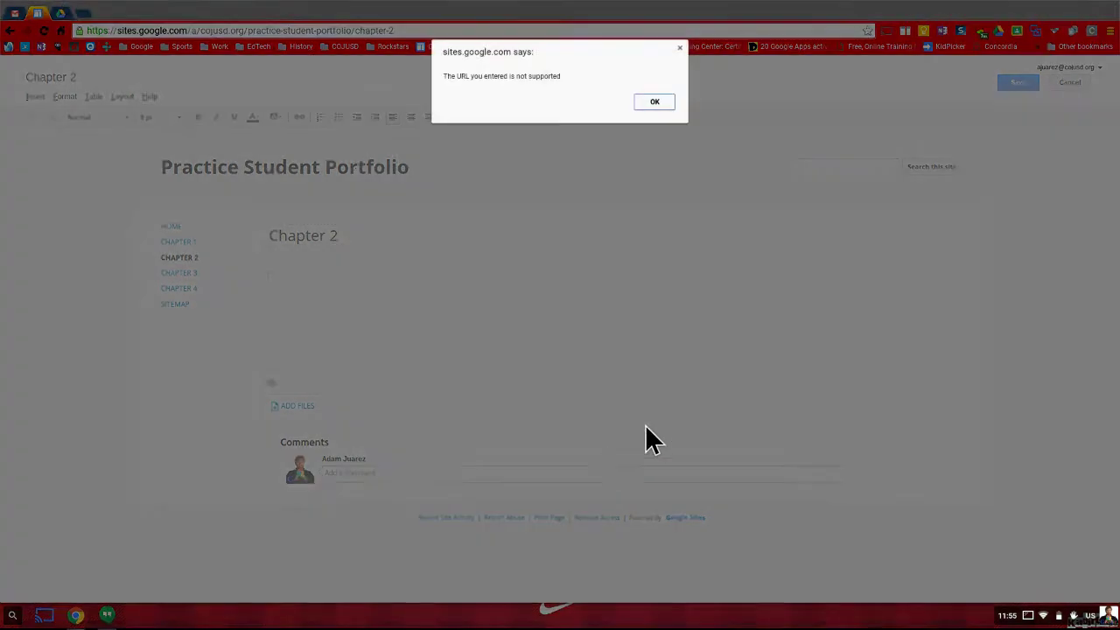
left_click(654, 103)
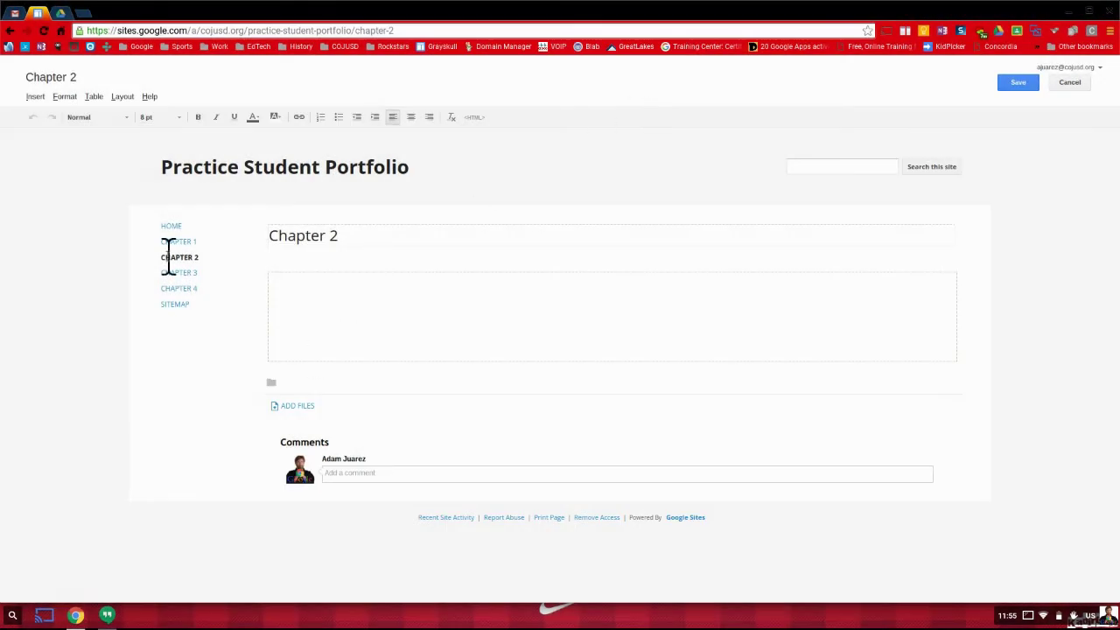
Step: Insert the Drive presentation Cell Analogy.pptx into the Chapter 2 page body at Large (700px) size, keeping its border and title
left_click(35, 96)
mouse_move(321, 194)
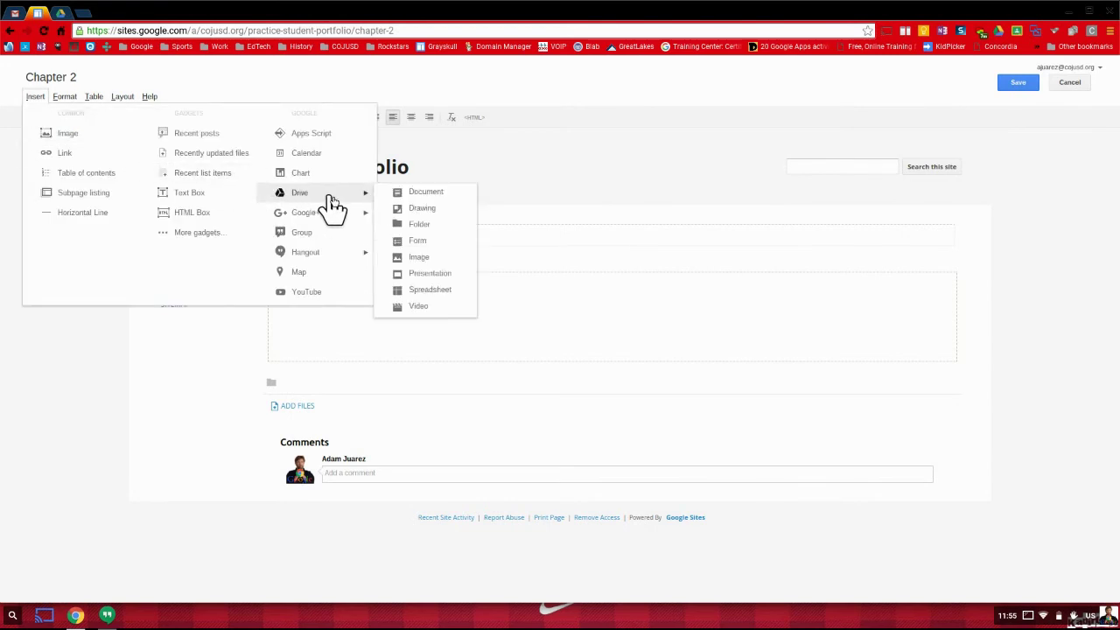
left_click(449, 273)
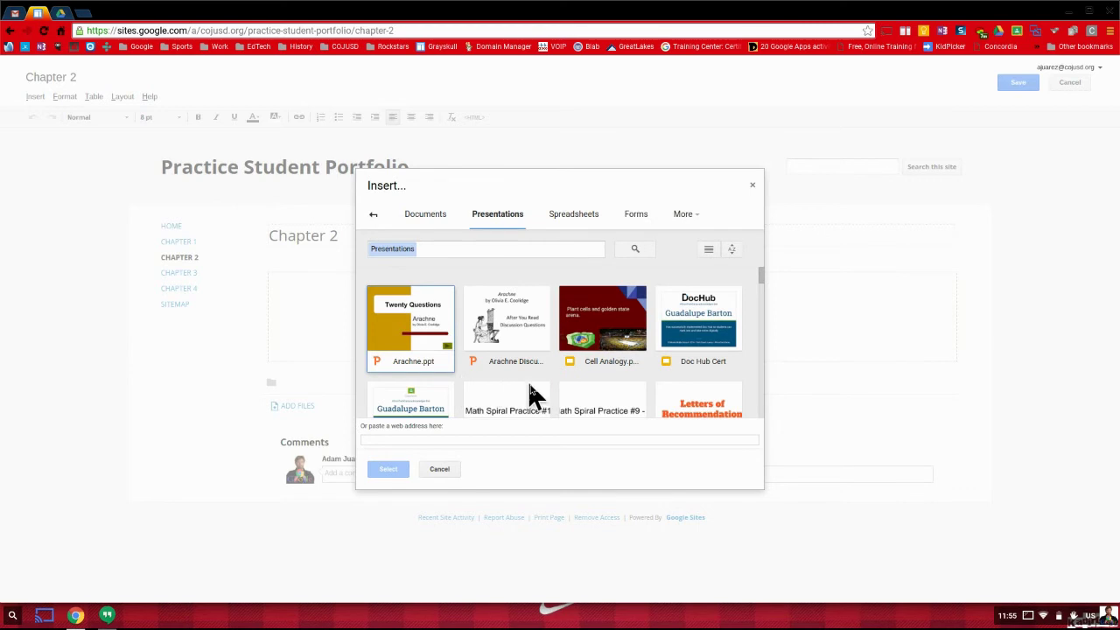
scroll(622, 368, "down", 1)
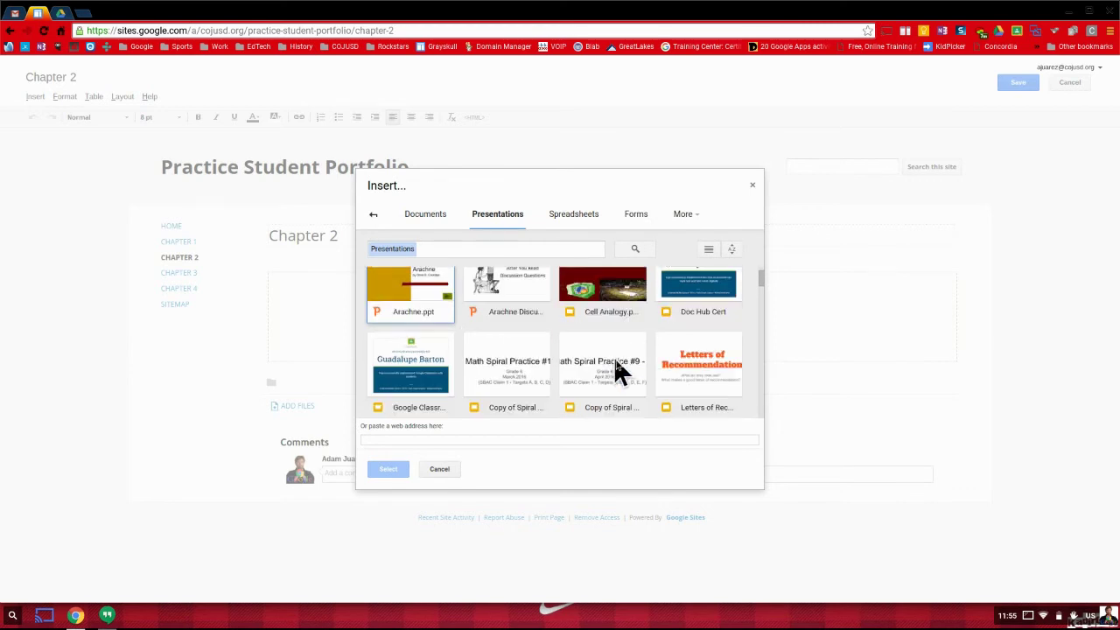
scroll(678, 372, "up", 1)
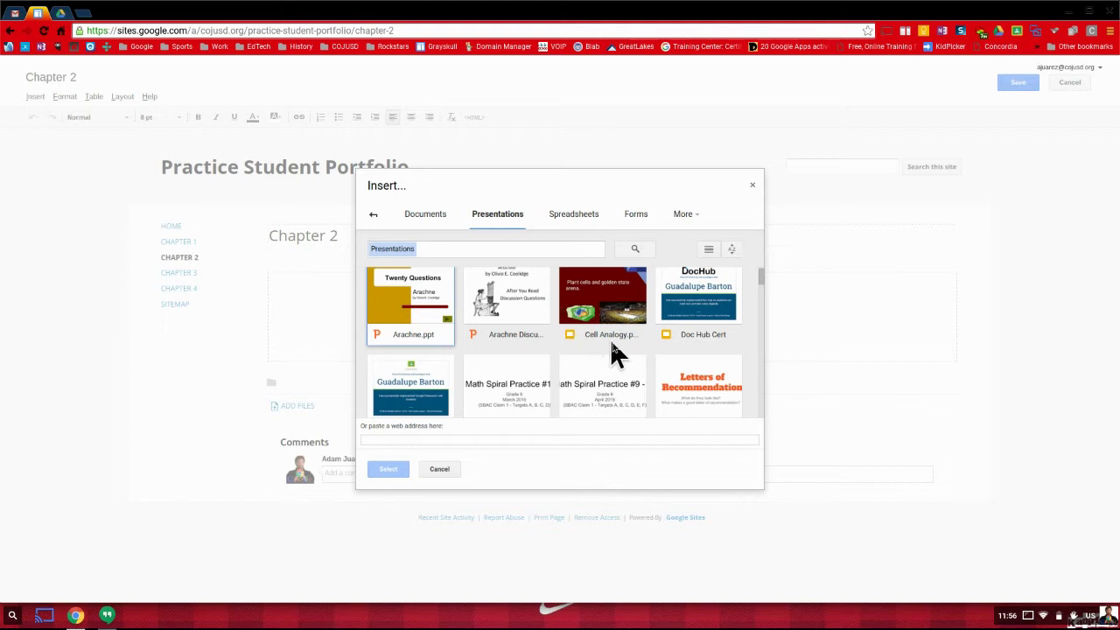
left_click(611, 312)
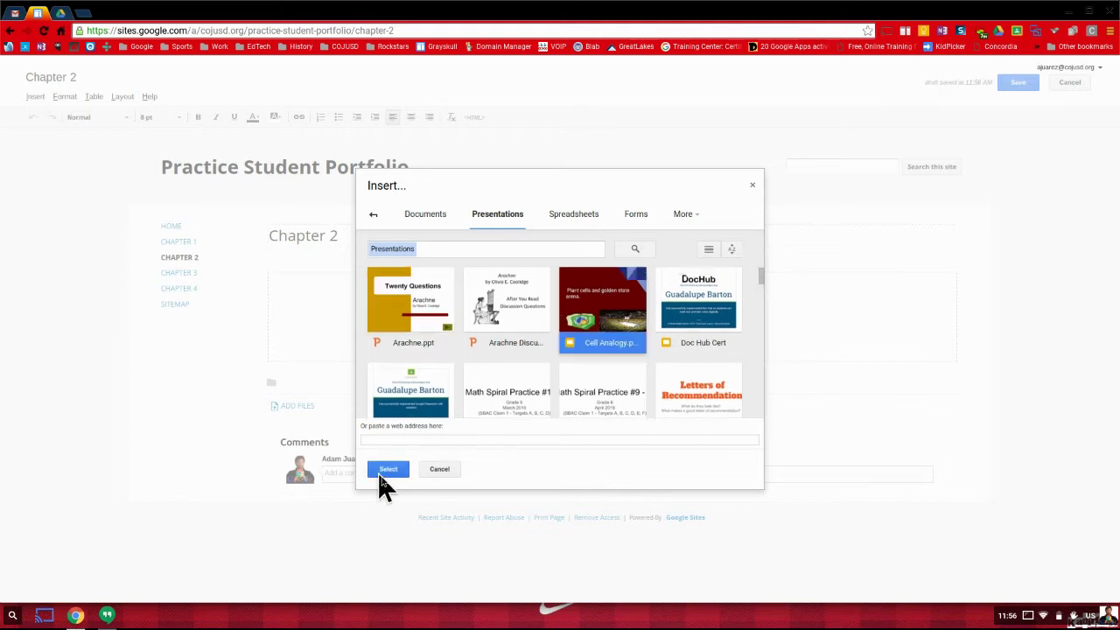
left_click(387, 470)
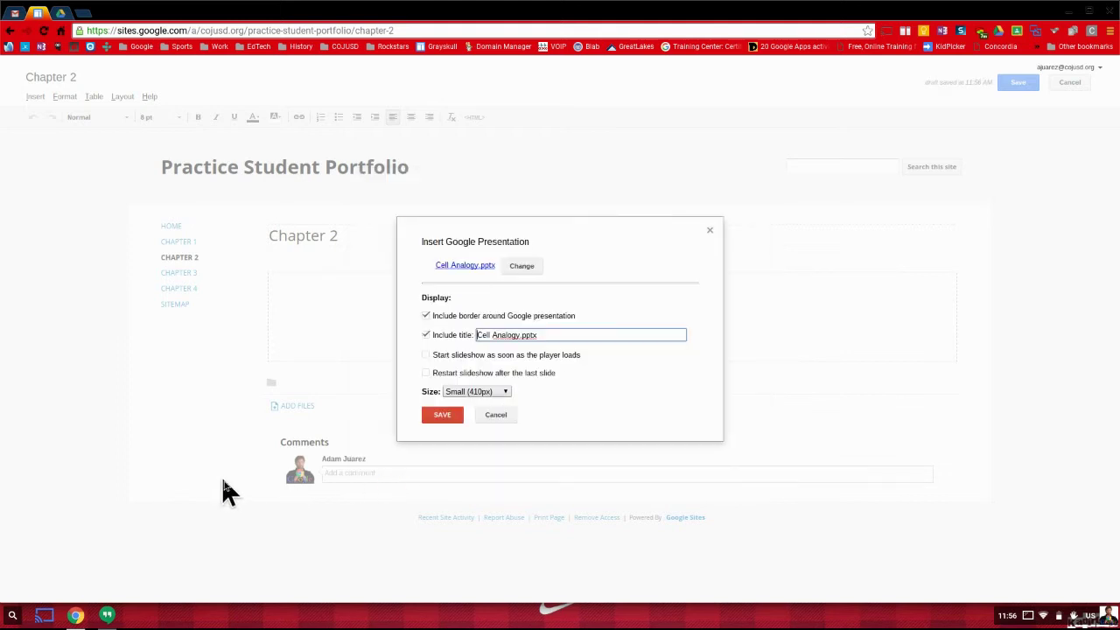
left_click(471, 391)
left_click(469, 424)
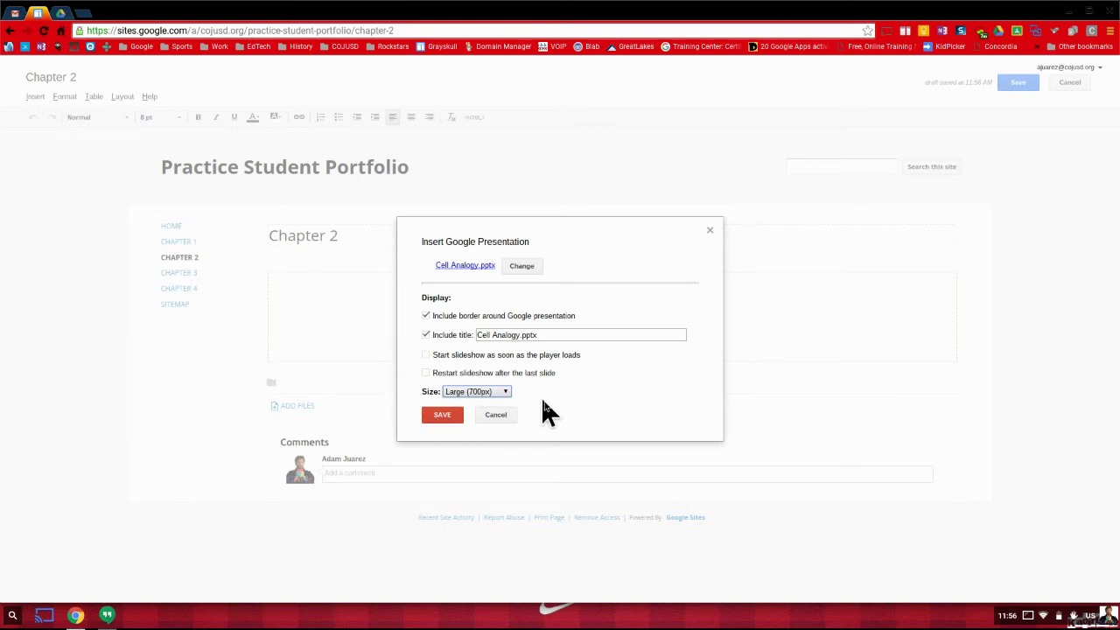
left_click(446, 415)
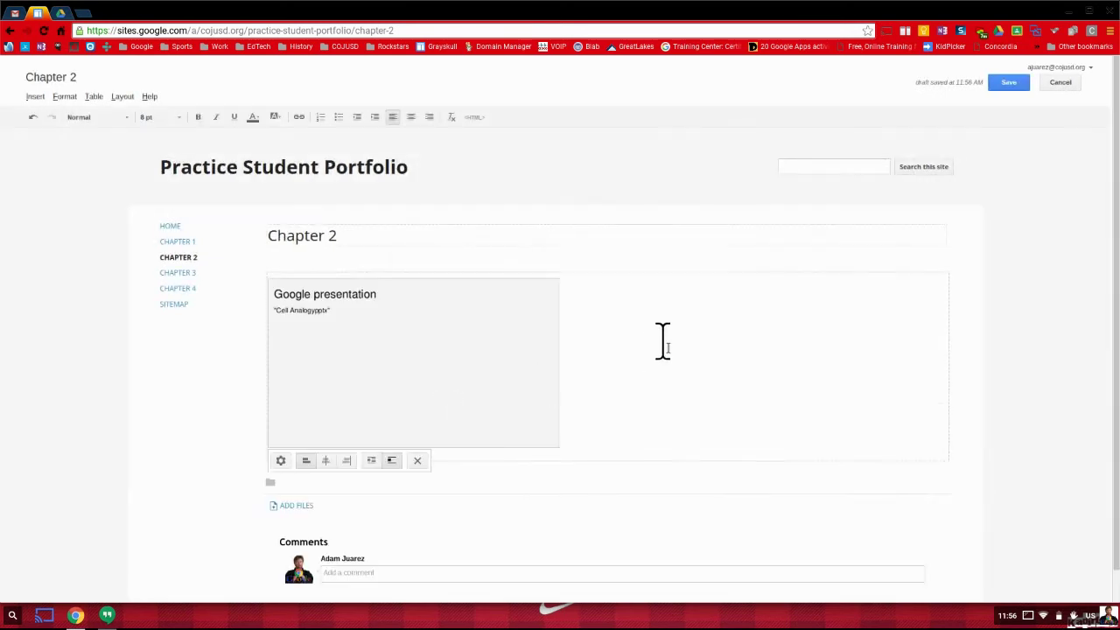
Step: Center the embedded presentation, add the caption "This was my presentation summarizing Chapter 2." below it, and save the page
left_click(324, 460)
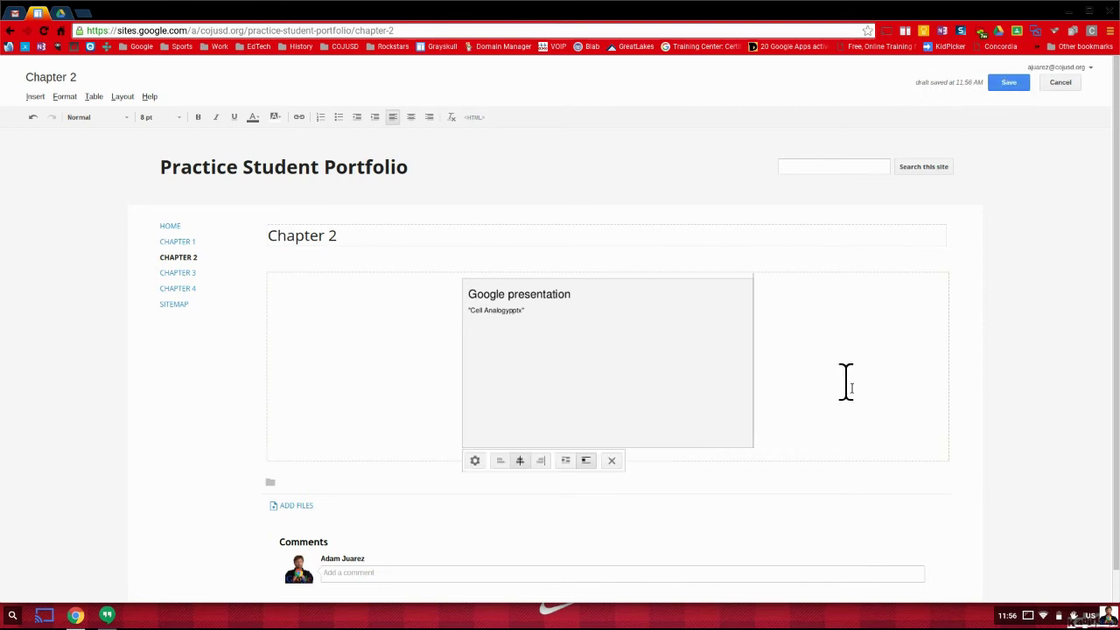
key("Return")
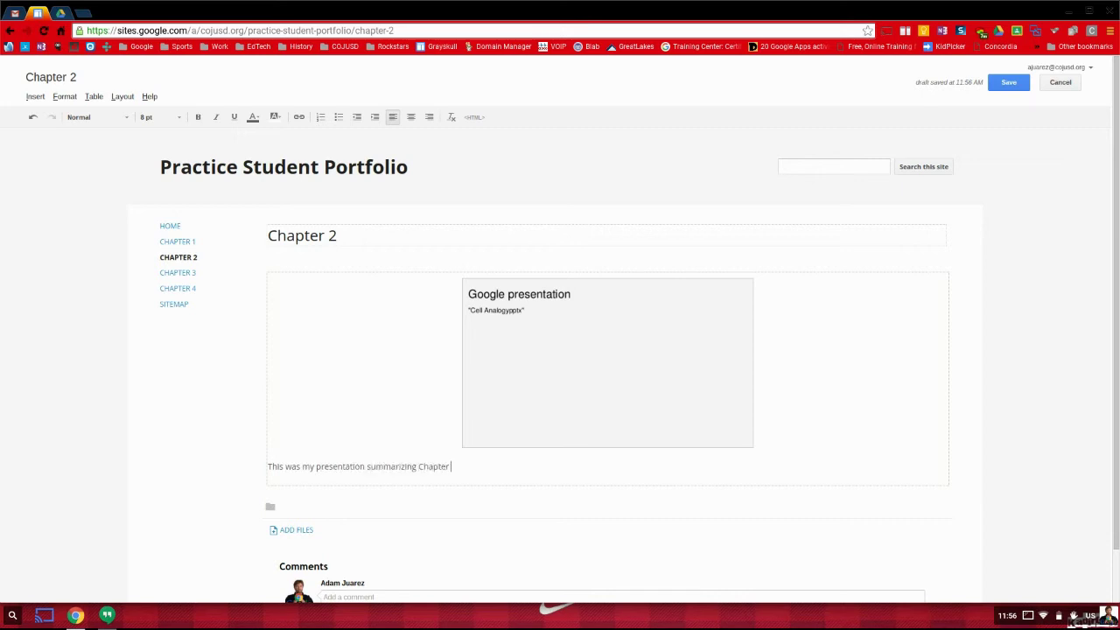
left_click(1010, 82)
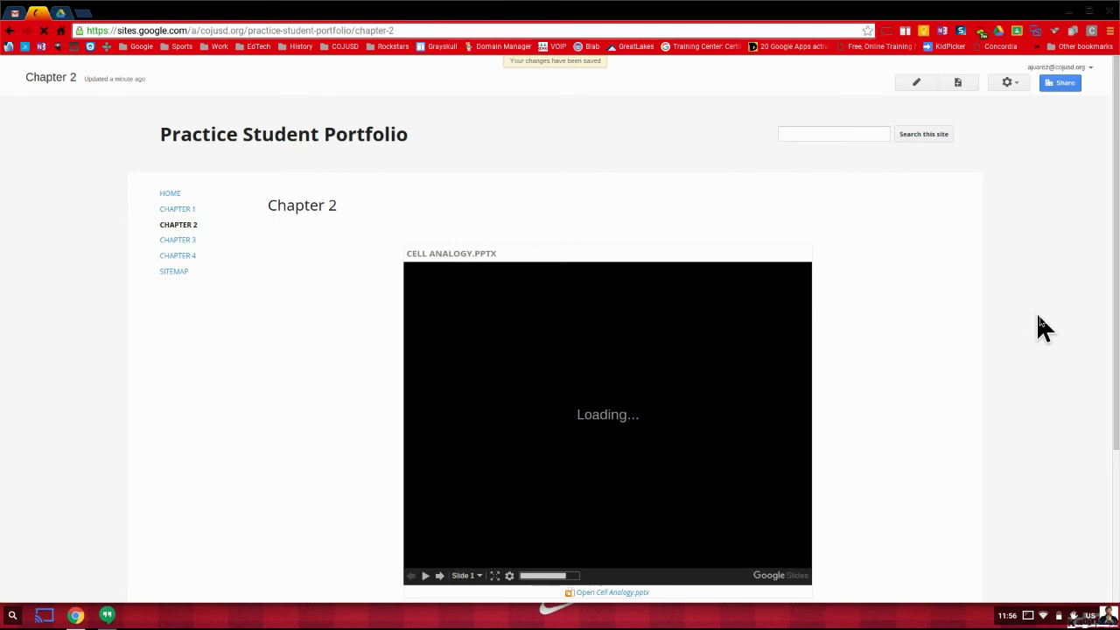
Step: Check the embedded Cell Analogy presentation on the saved Chapter 2 page by moving forward and back through its slides
scroll(963, 389, "down", 1)
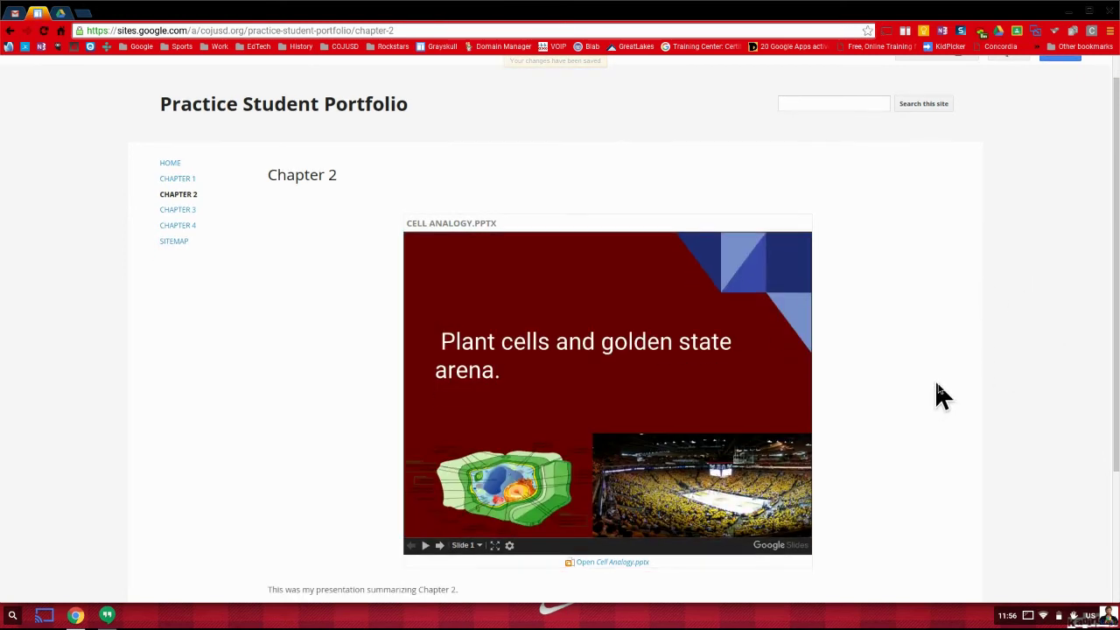
left_click(440, 546)
left_click(440, 546)
left_click(411, 546)
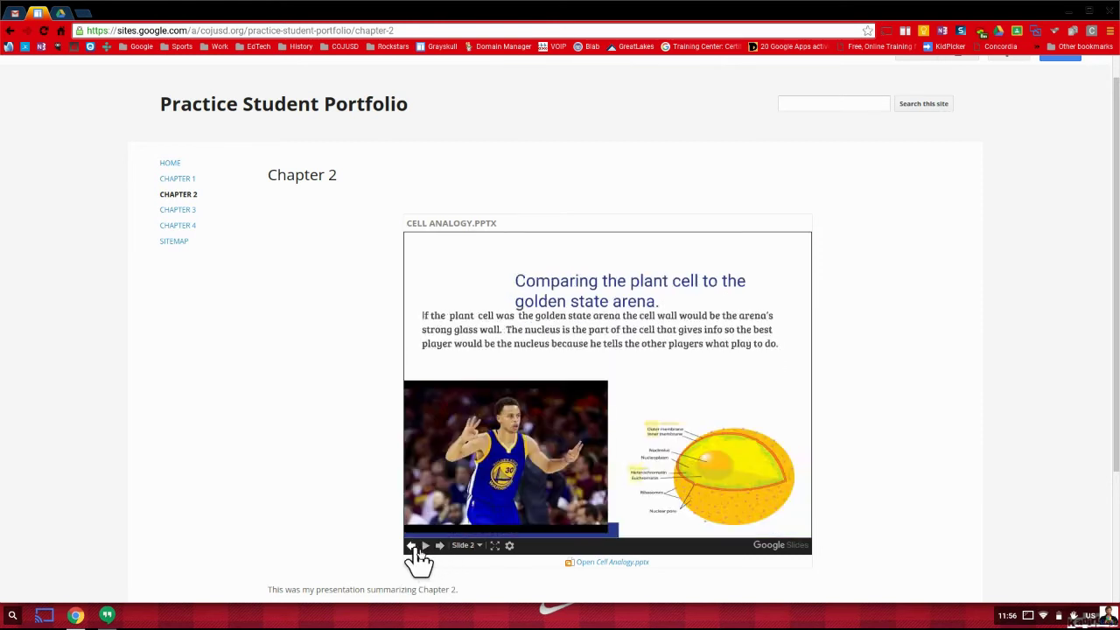
left_click(411, 546)
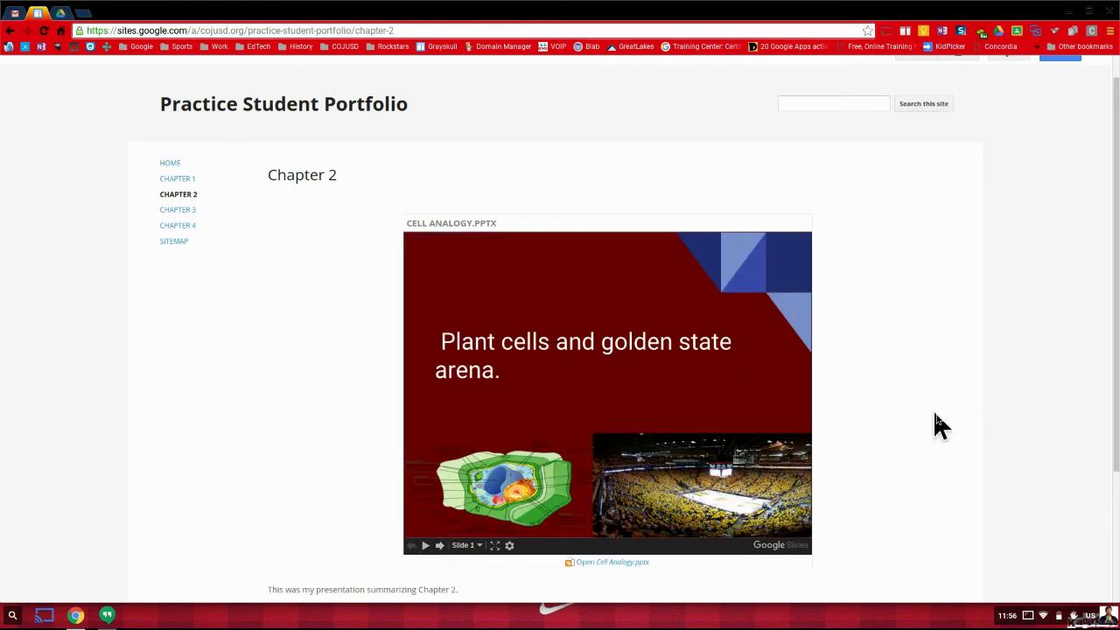
scroll(933, 411, "down", 1)
scroll(932, 411, "up", 2)
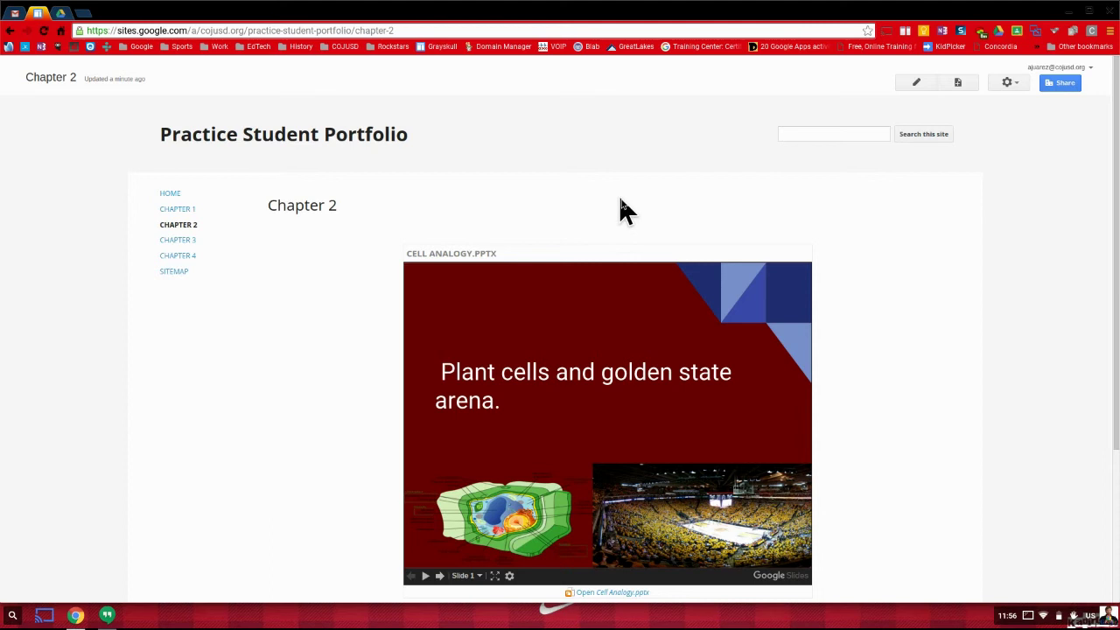
Step: Open the site's Home page and select its full web address
left_click(169, 194)
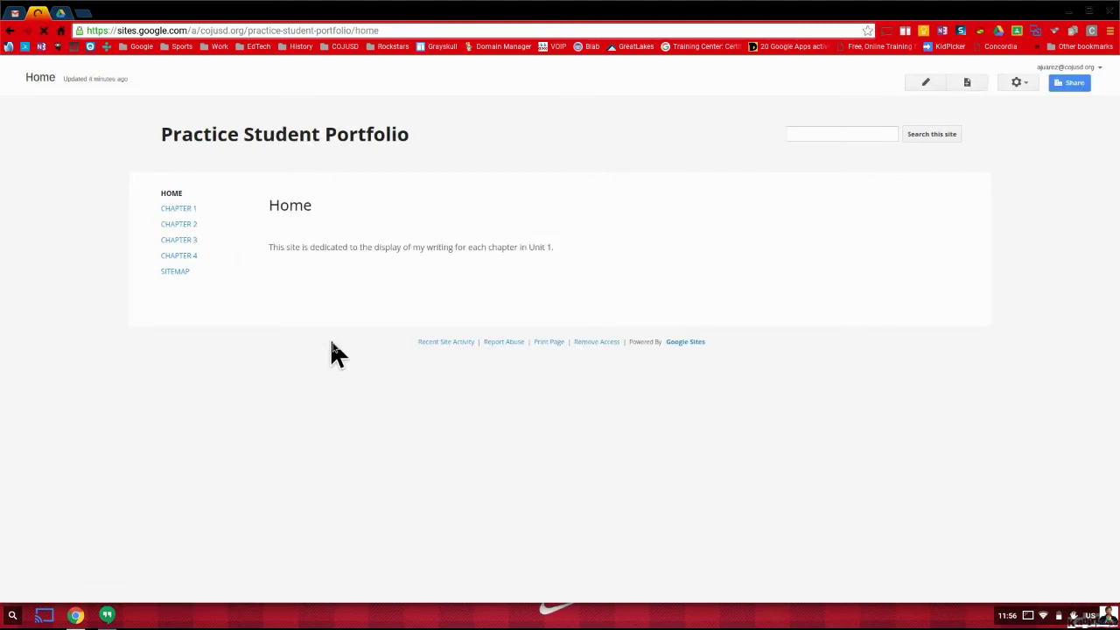
left_click(264, 31)
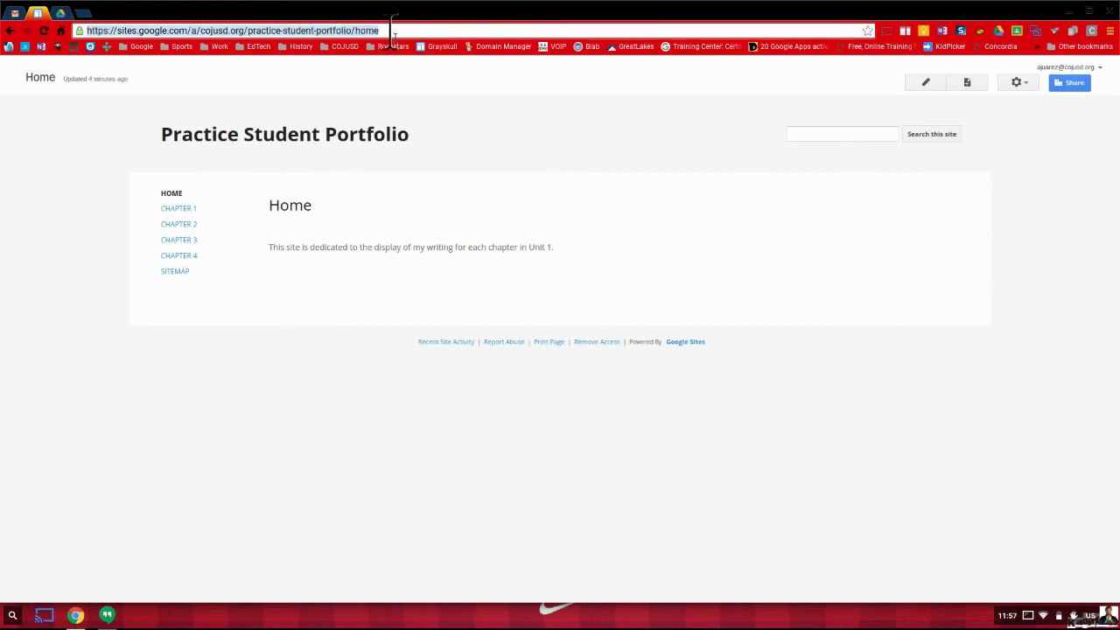
Step: Copy the Home page's full web address and launch The QR Code Generator from the app launcher's search
right_click(319, 34)
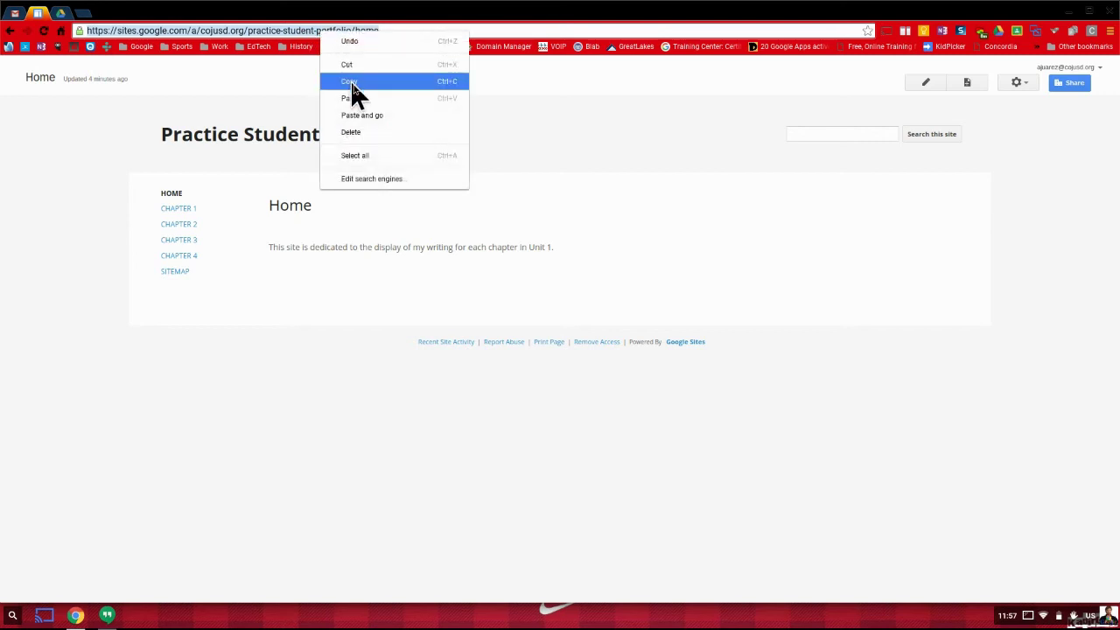
left_click(350, 80)
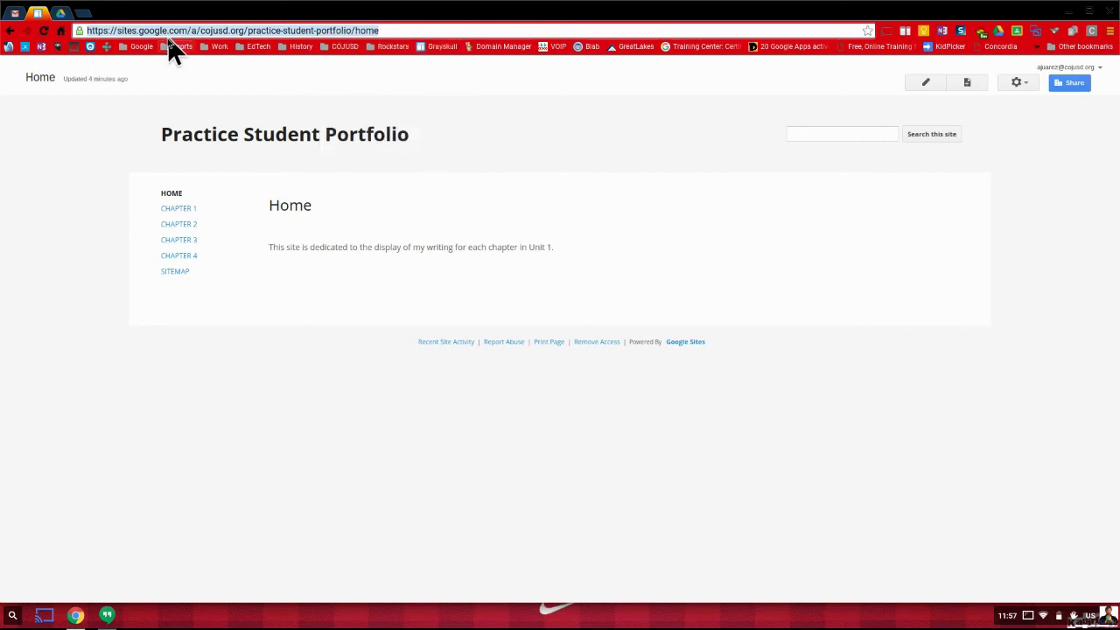
left_click(85, 15)
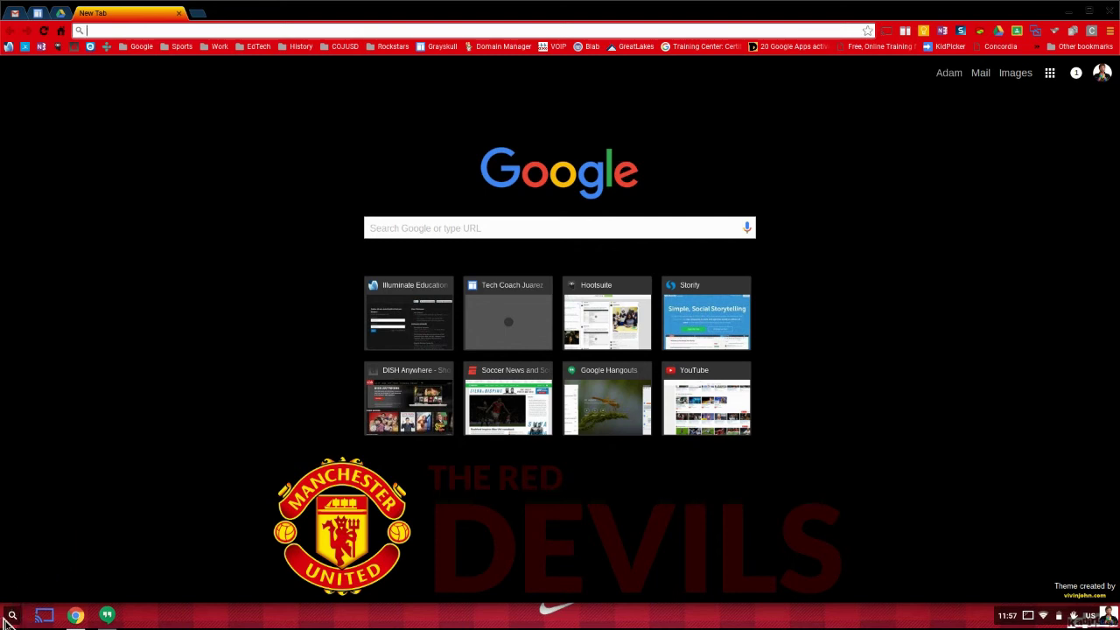
left_click(12, 617)
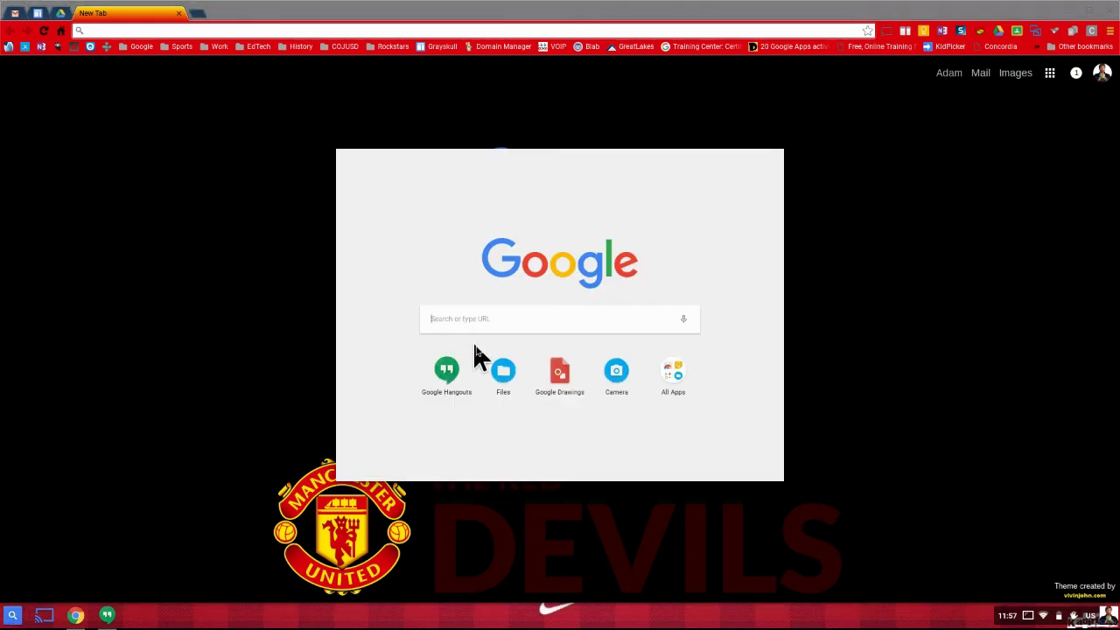
type("qr")
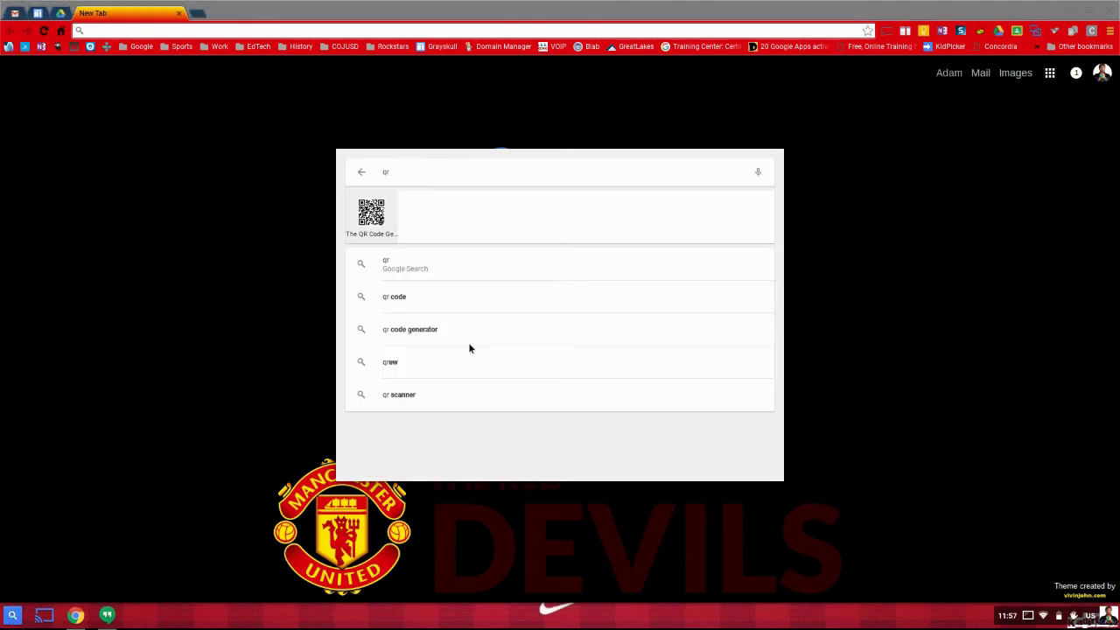
left_click(372, 213)
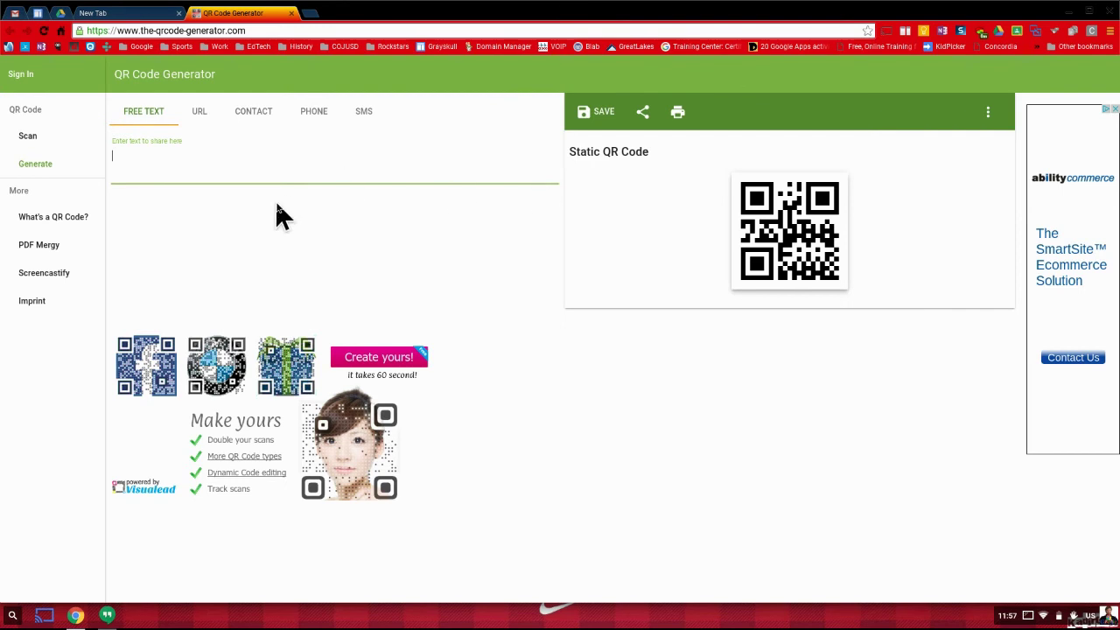
Step: Generate a URL-type static QR code from the copied portfolio address, clearing the field and pasting the address in again
left_click(200, 111)
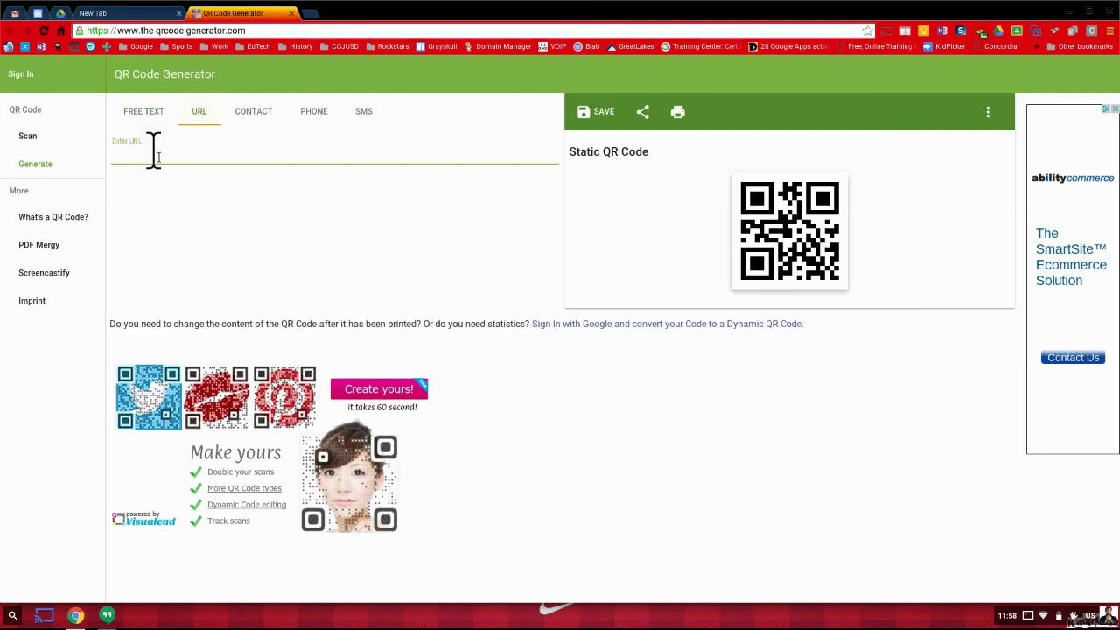
right_click(125, 155)
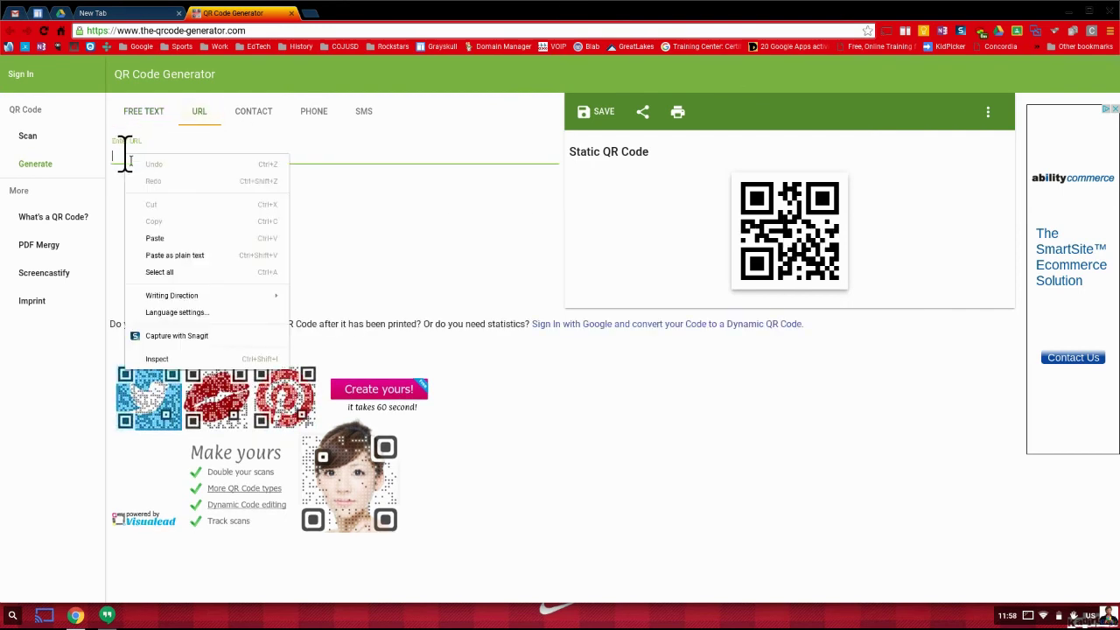
left_click(169, 239)
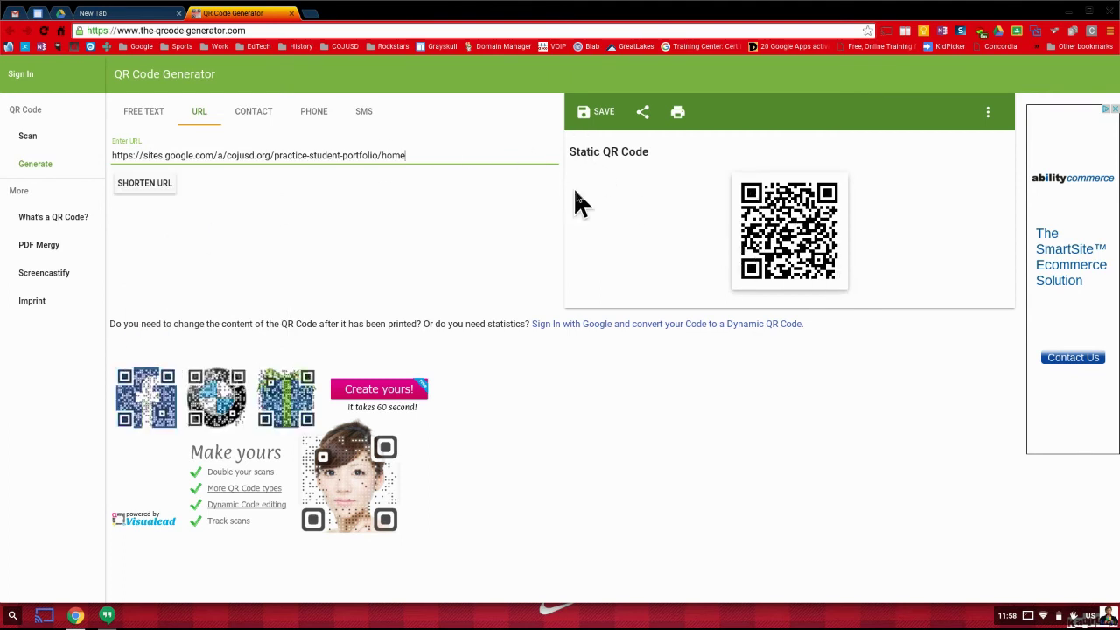
left_click_drag(413, 156, 115, 156)
key("BackSpace")
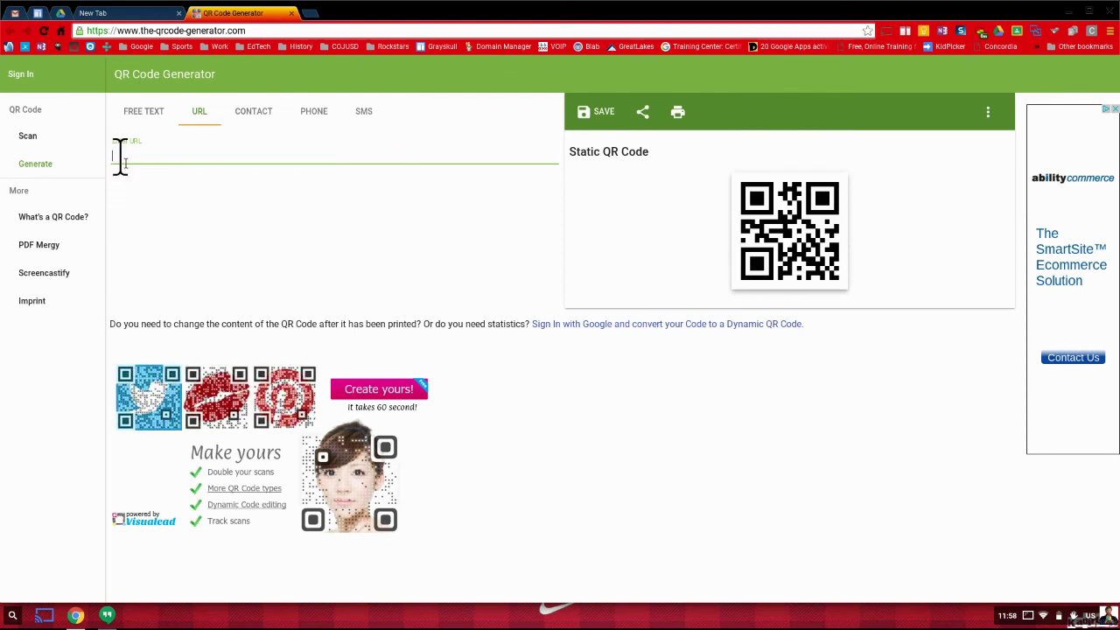
right_click(125, 150)
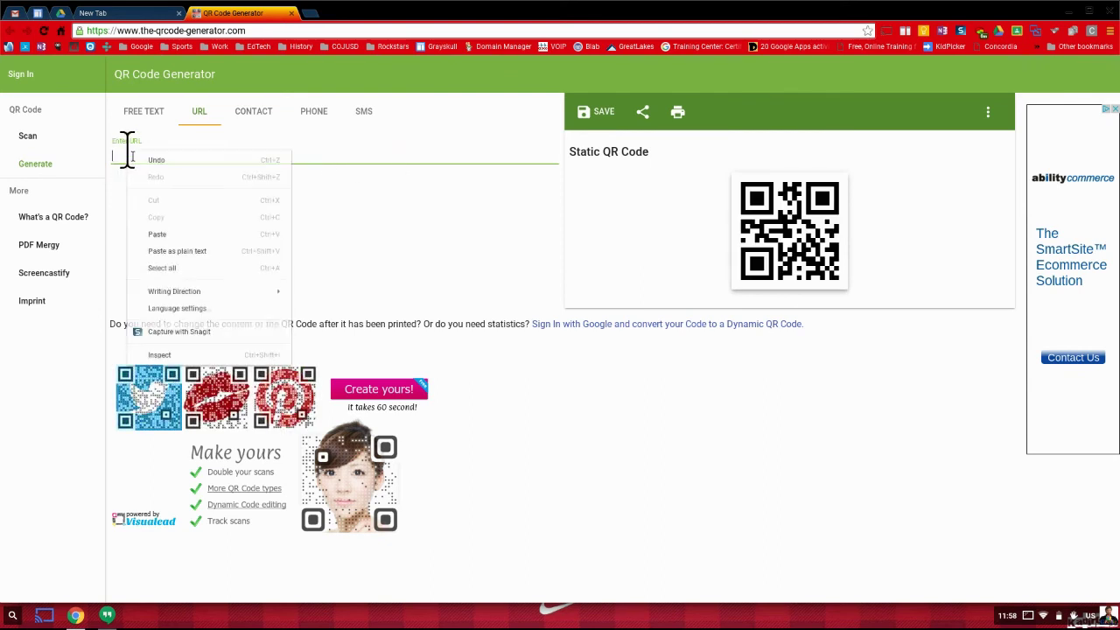
left_click(157, 235)
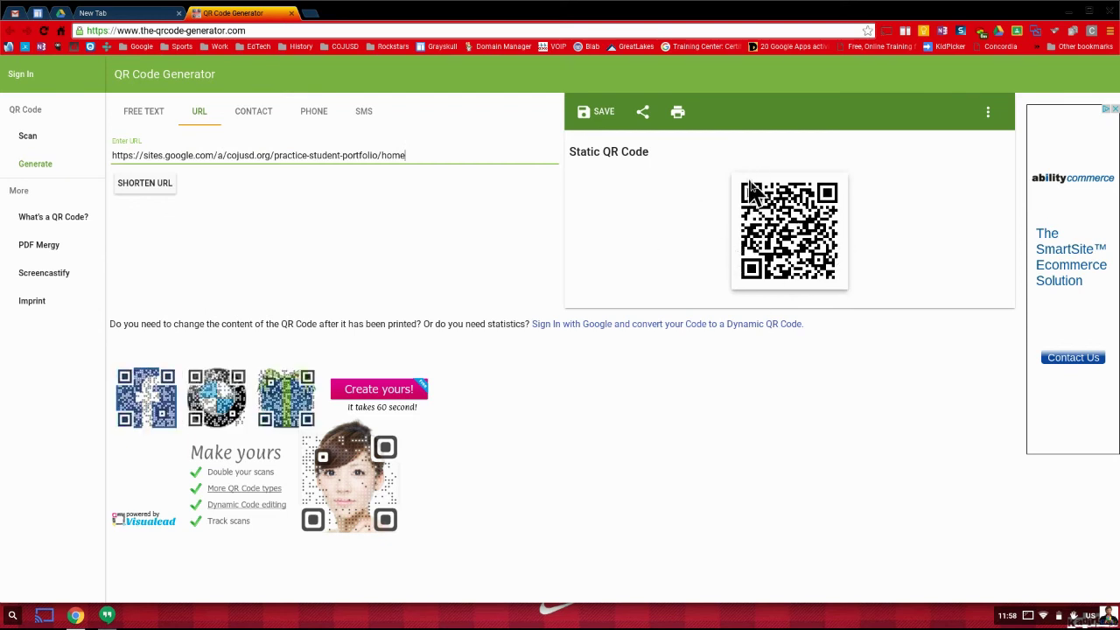
Step: Save the QR code as a PNG named Sample Portfolio and dismiss the download notification
left_click(603, 113)
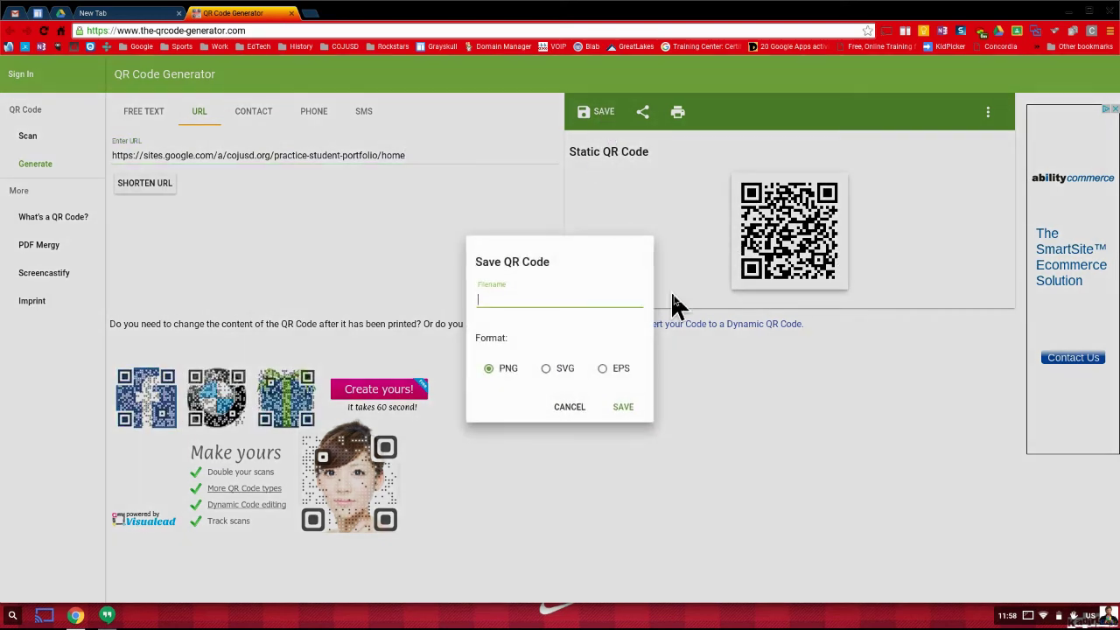
type("Sample Portfolio")
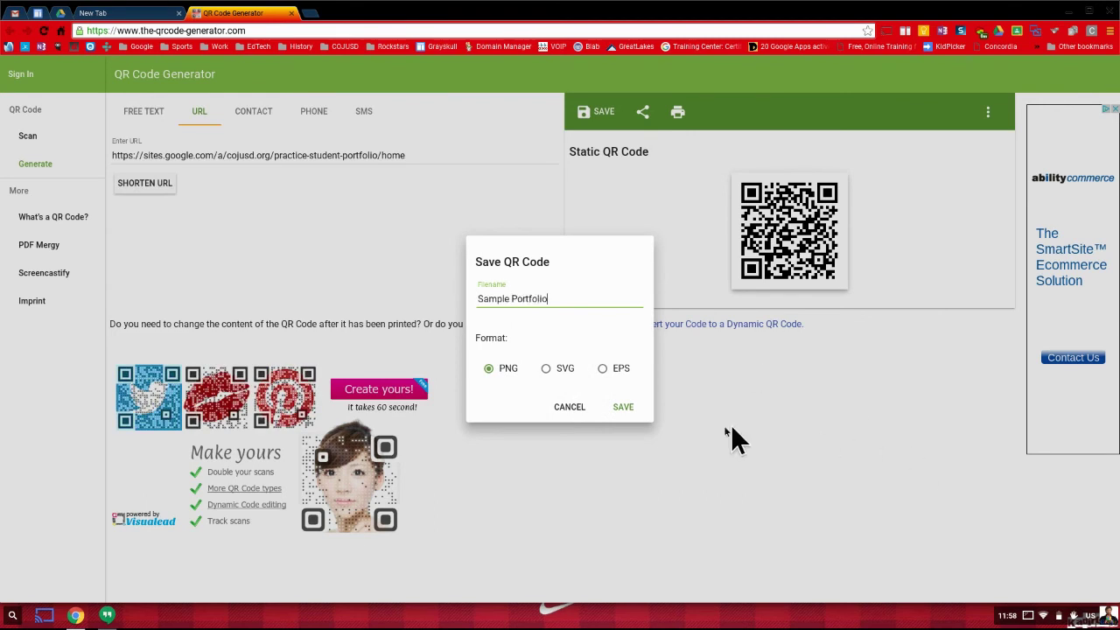
left_click(623, 408)
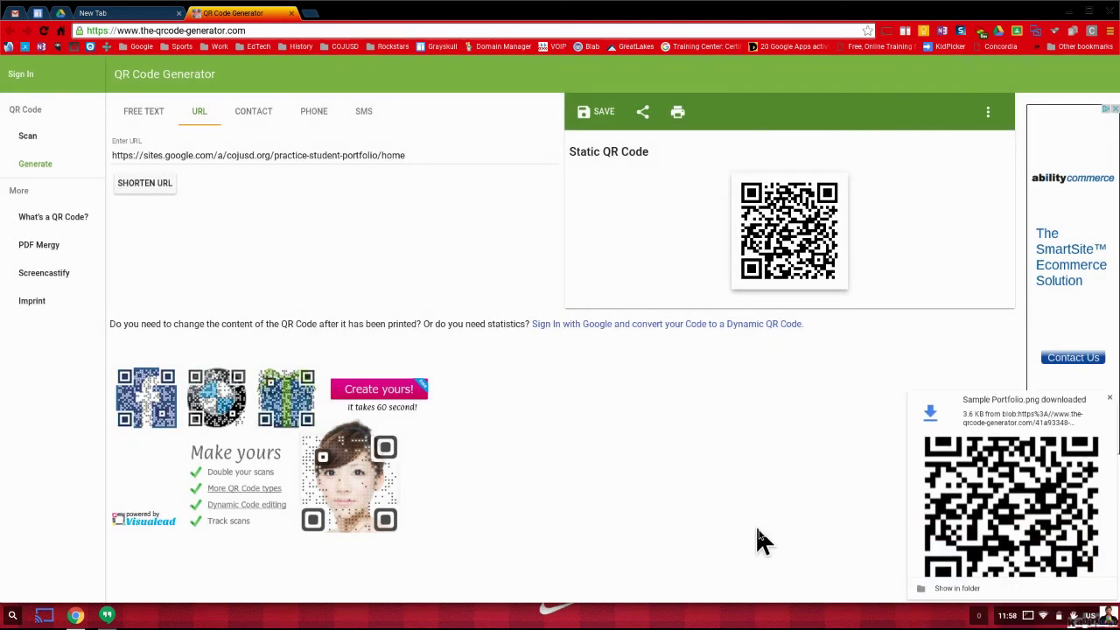
left_click(1109, 398)
Step: View Sample Portfolio.png from the Downloads folder in the Files app, and close both the image viewer and Files
left_click(12, 618)
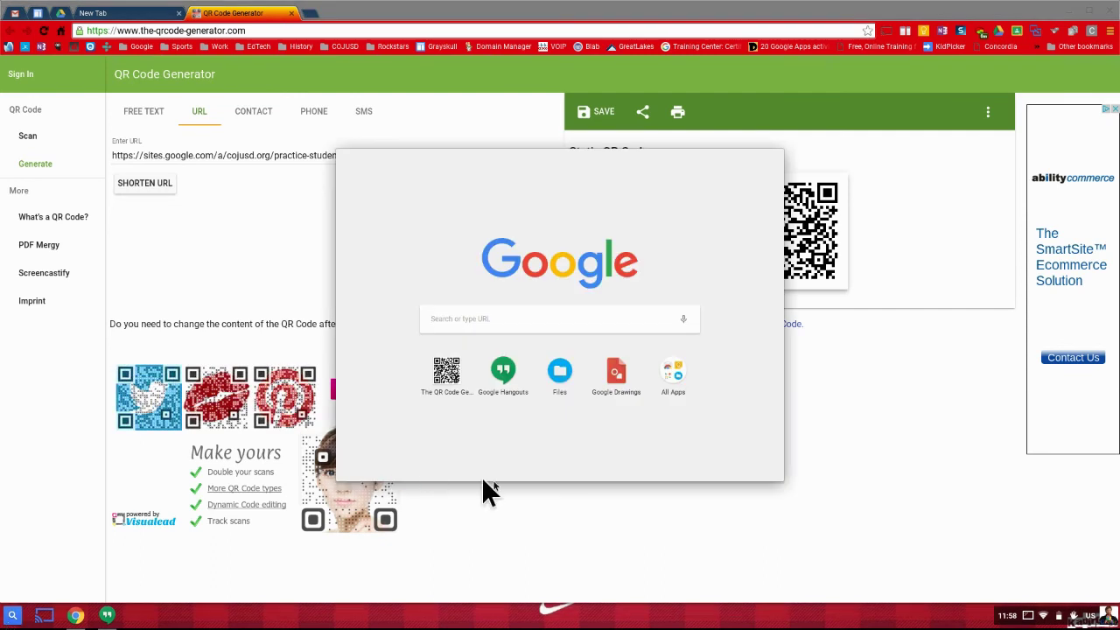
left_click(562, 383)
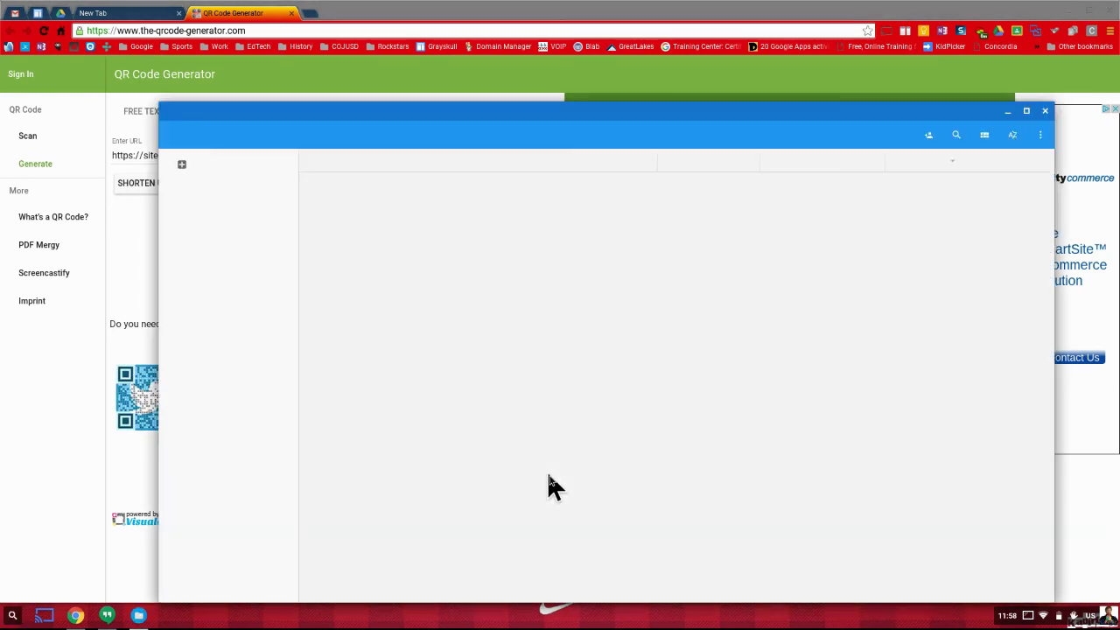
left_click(393, 191)
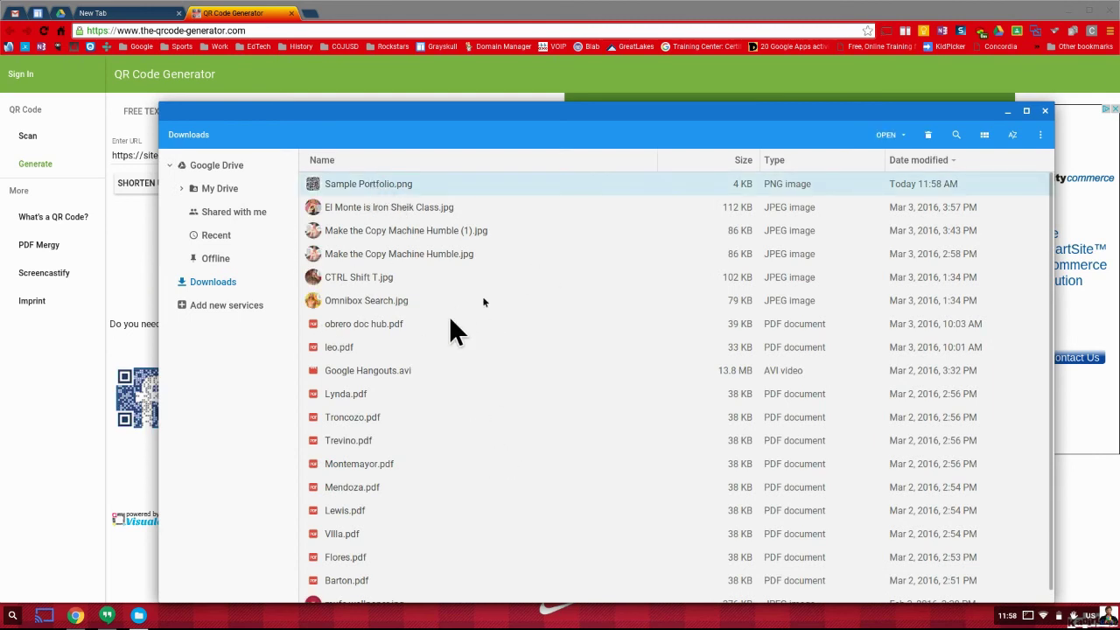
key("Return")
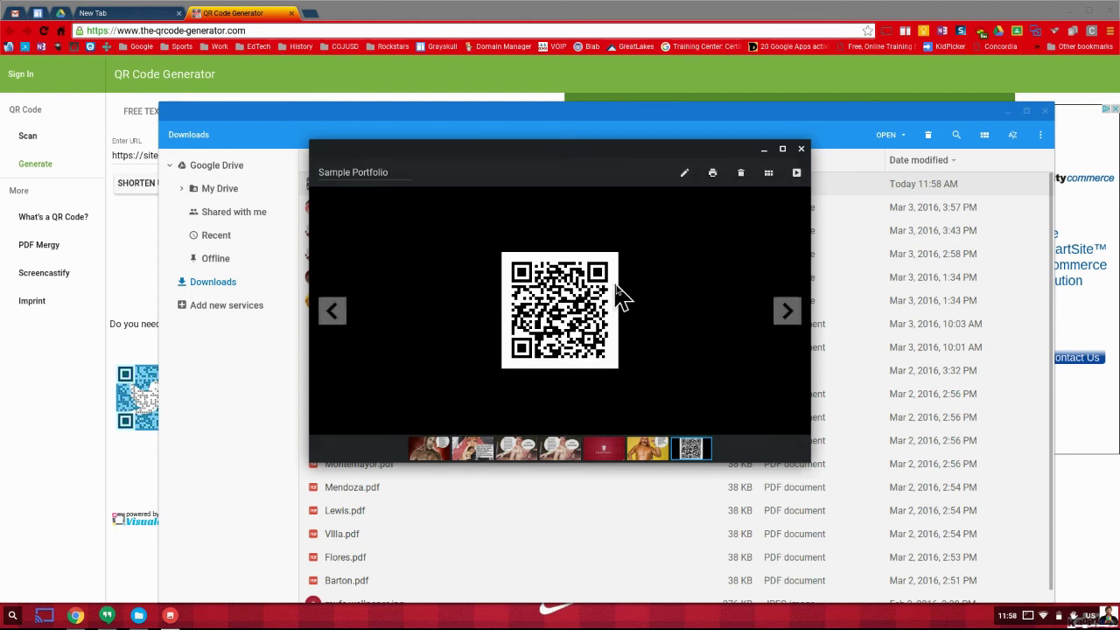
left_click(800, 149)
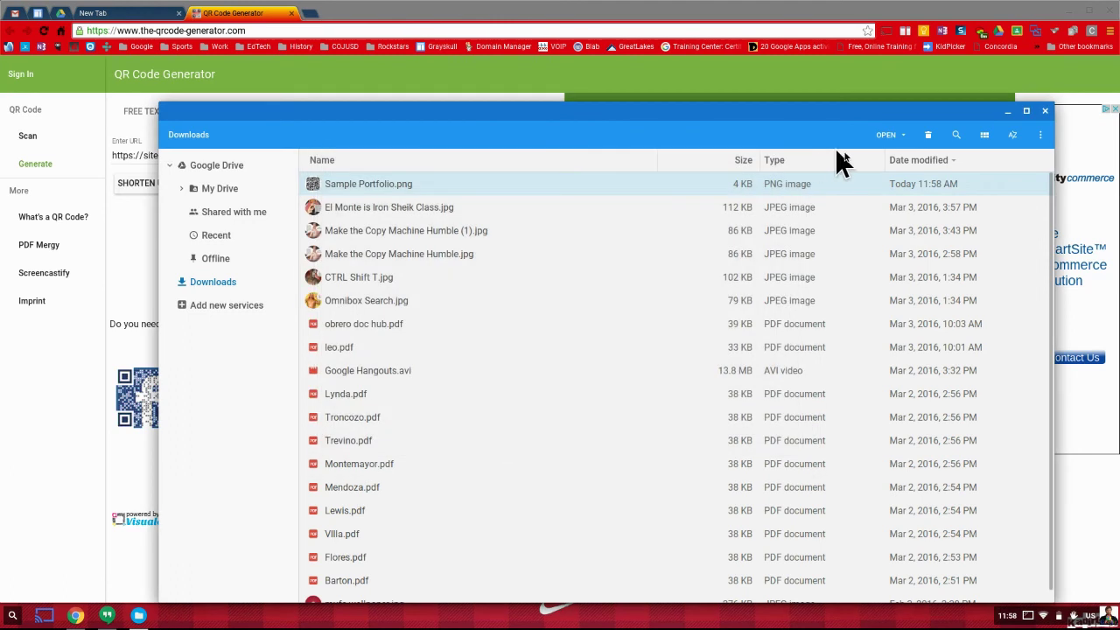
left_click(1044, 111)
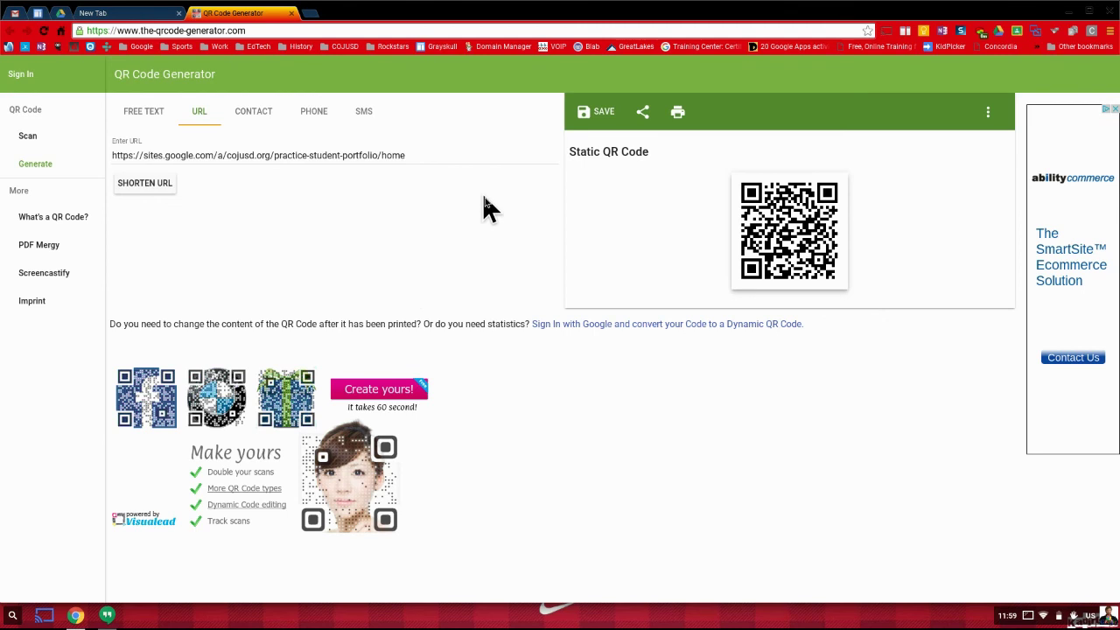
Step: Try out the QR code scanner with webcam access allowed, close the generator page and return to the portfolio's Home page
left_click(32, 143)
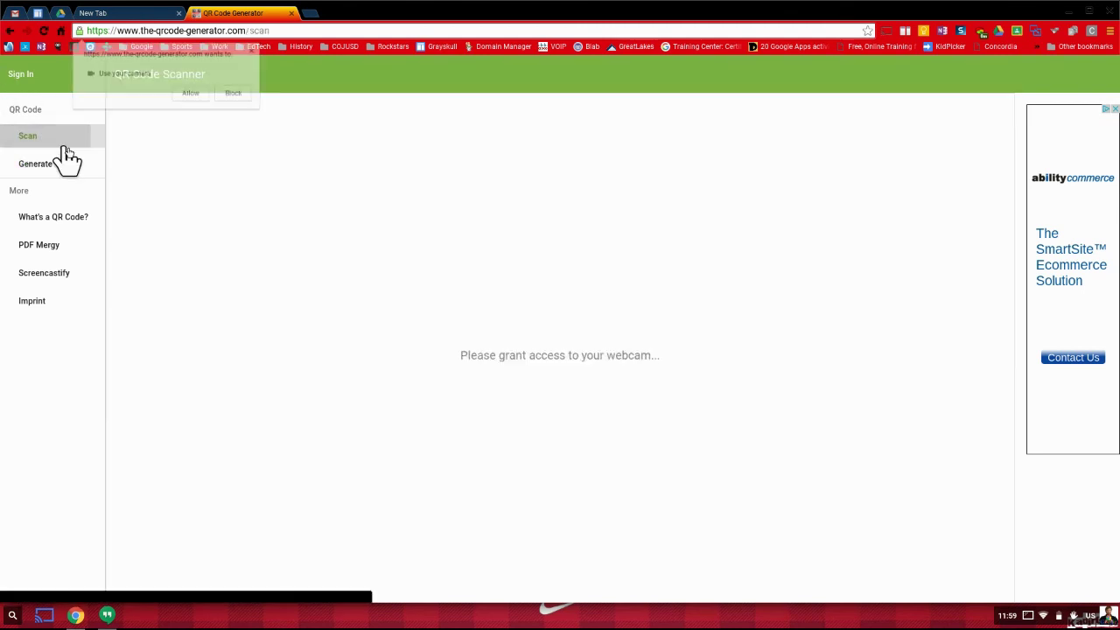
left_click(191, 94)
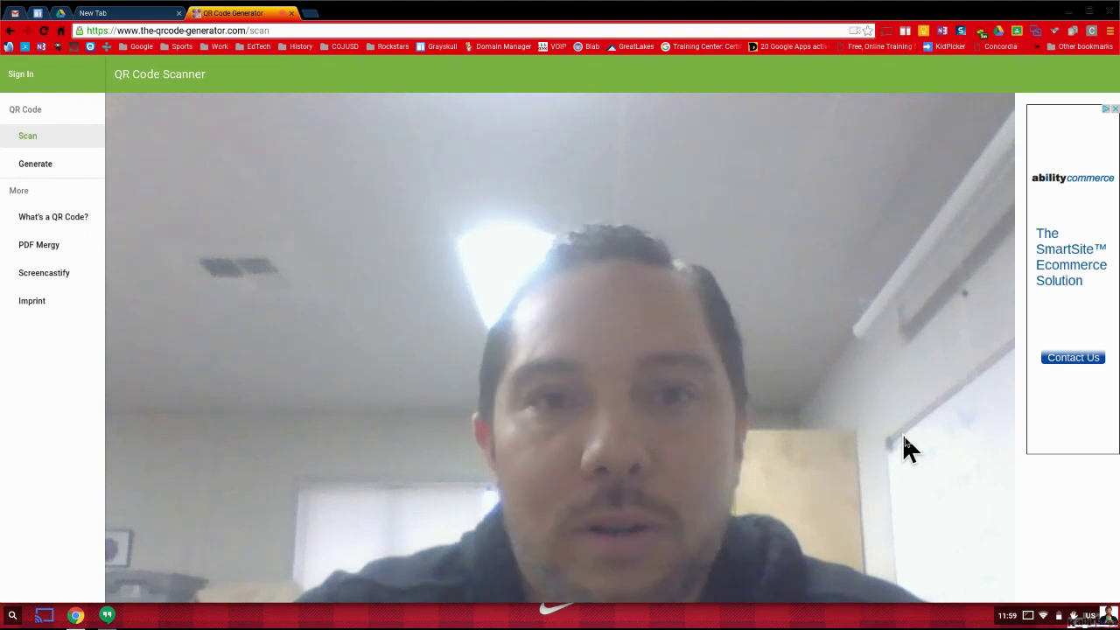
left_click(292, 14)
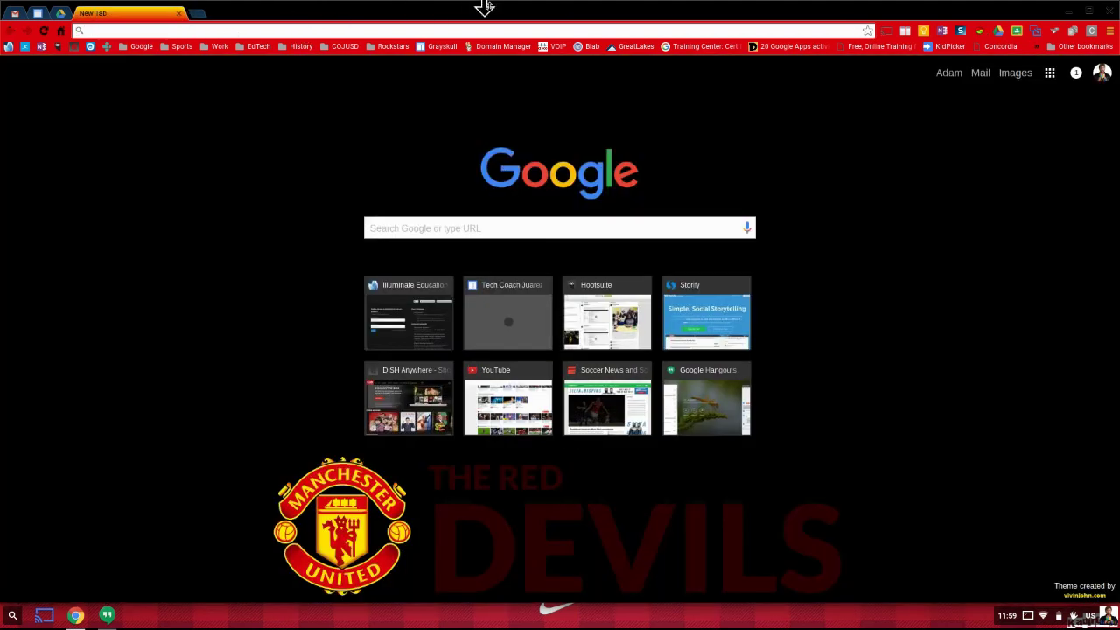
left_click(35, 14)
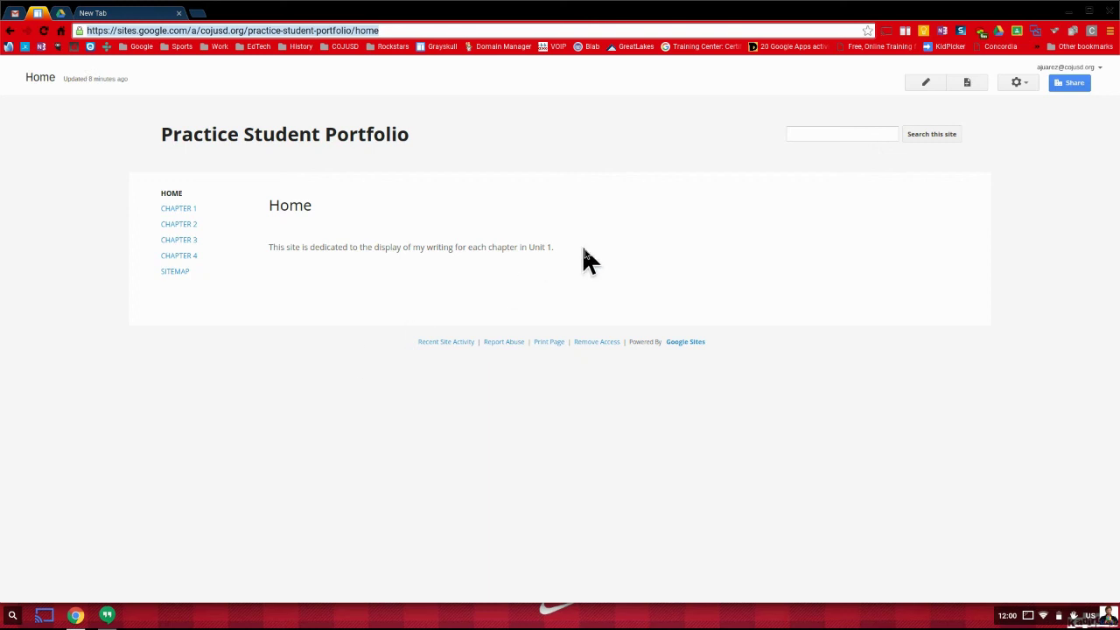
left_click(960, 31)
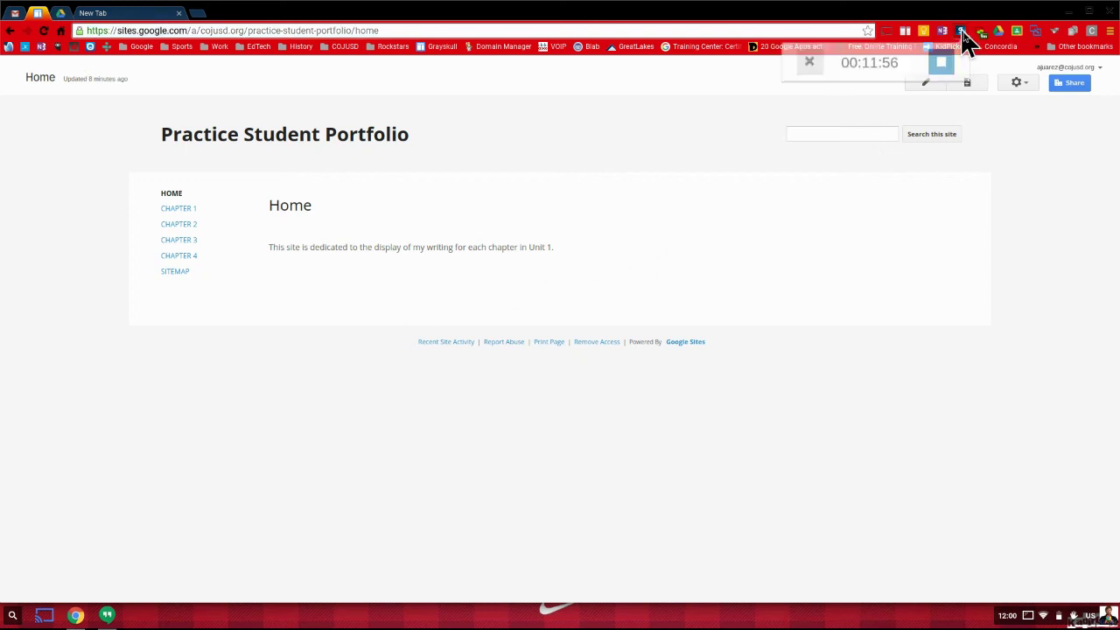